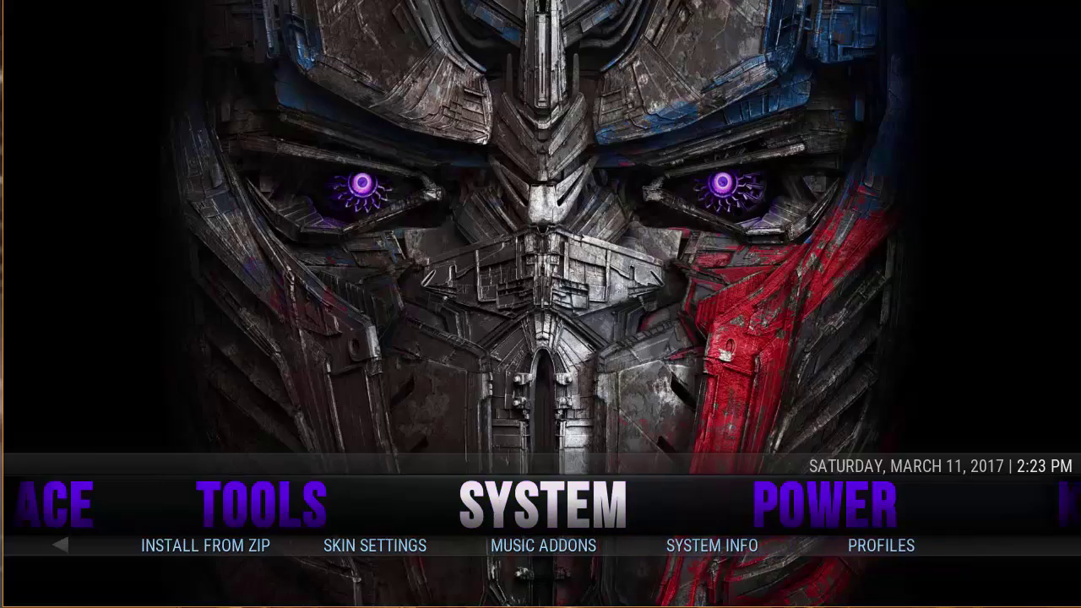
# Move to the KIDS section and browse its Disney posters up to Toy Story 2.
pyautogui.press('Right')
pyautogui.press('Right')
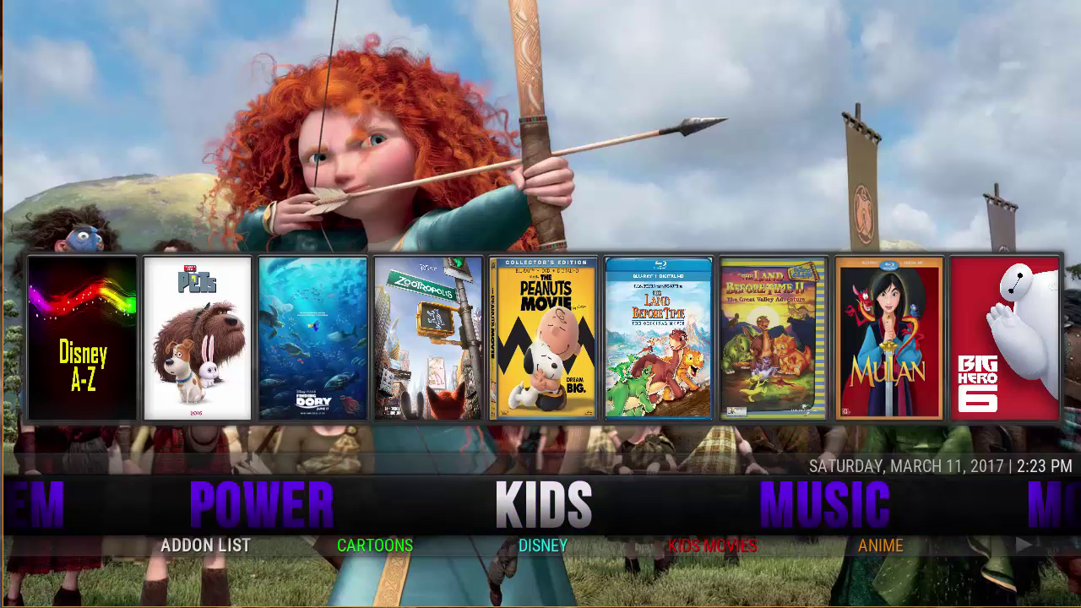
pyautogui.press('Up')
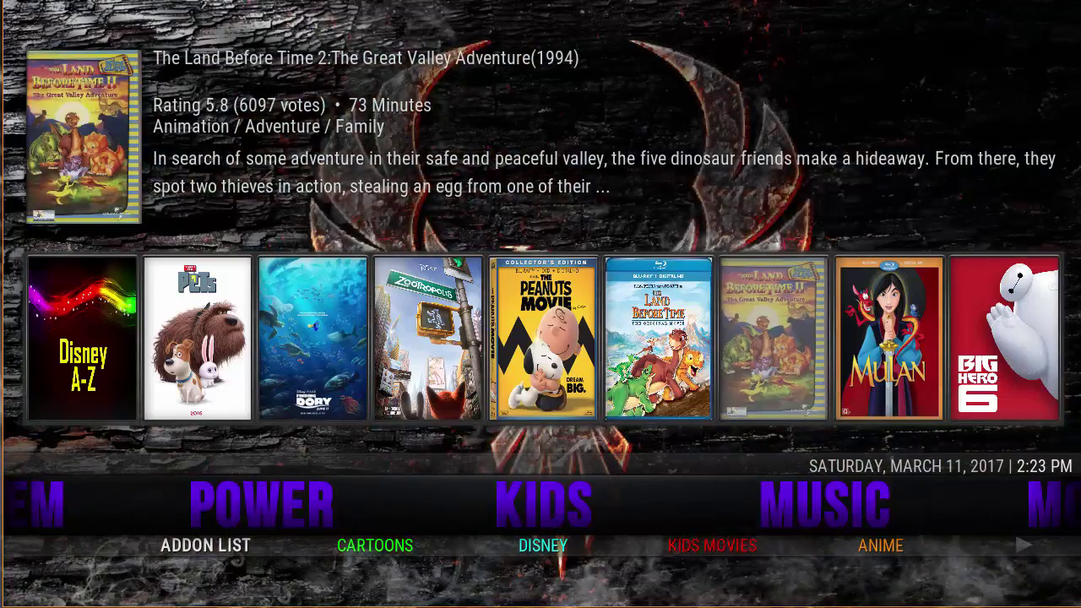
pyautogui.press('Left')
pyautogui.press('Left')
pyautogui.press('Left')
pyautogui.press('Left')
pyautogui.press('Left')
pyautogui.press('Left')
pyautogui.press('Left')
pyautogui.press('Left')
pyautogui.press('Left')
pyautogui.press('Left')
pyautogui.press('Left')
pyautogui.press('Left')
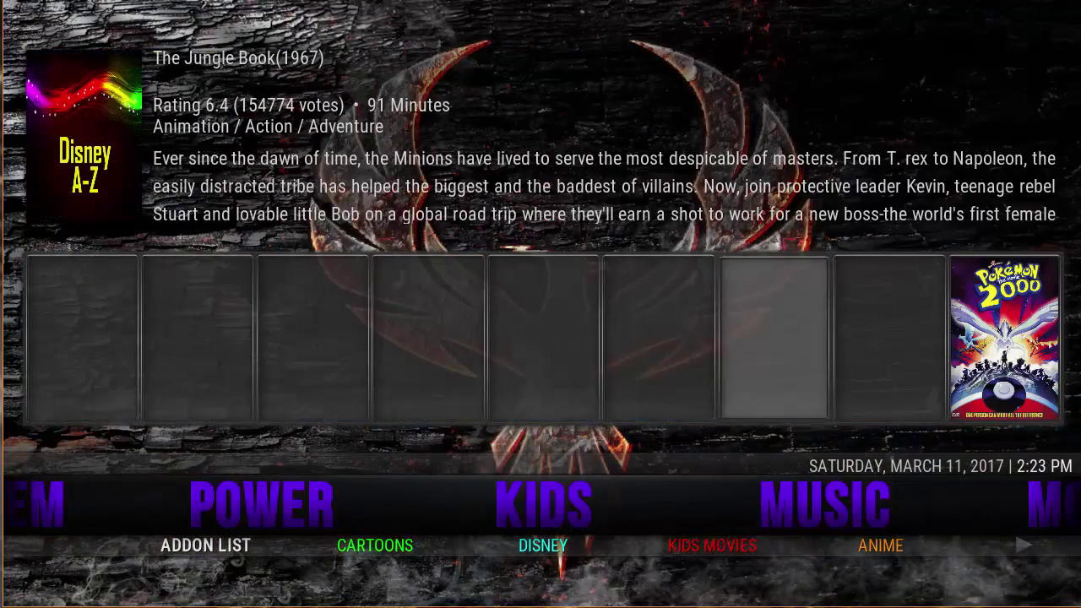
pyautogui.press('Left')
pyautogui.press('Left')
pyautogui.press('Left')
pyautogui.press('Left')
pyautogui.press('Left')
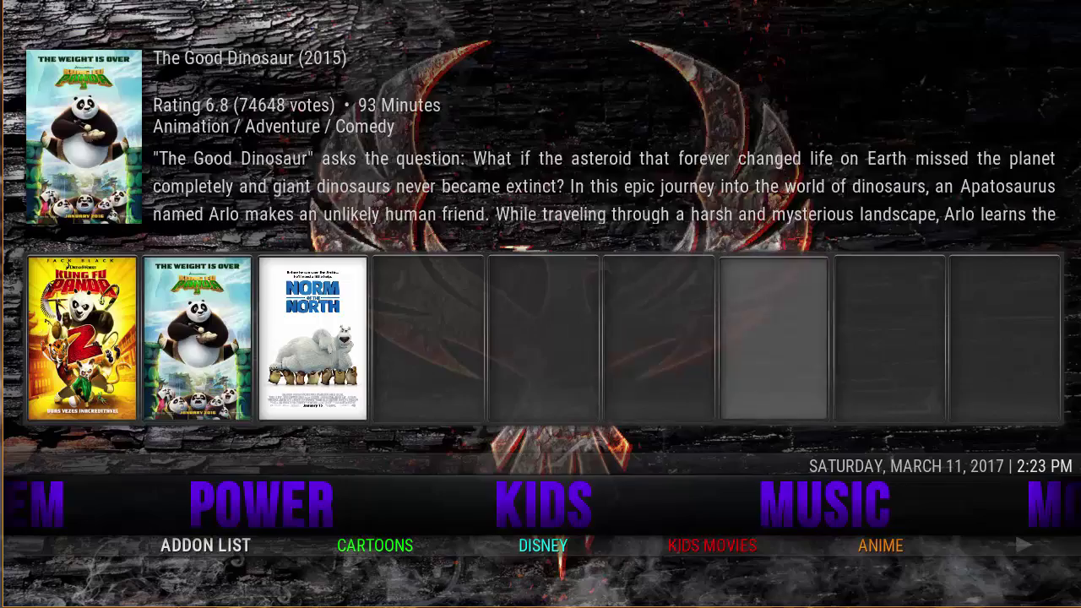
pyautogui.press('Right')
pyautogui.press('Right')
pyautogui.press('Right')
pyautogui.press('Right')
pyautogui.press('Right')
pyautogui.press('Right')
pyautogui.press('Right')
pyautogui.press('Right')
pyautogui.press('Right')
pyautogui.press('Right')
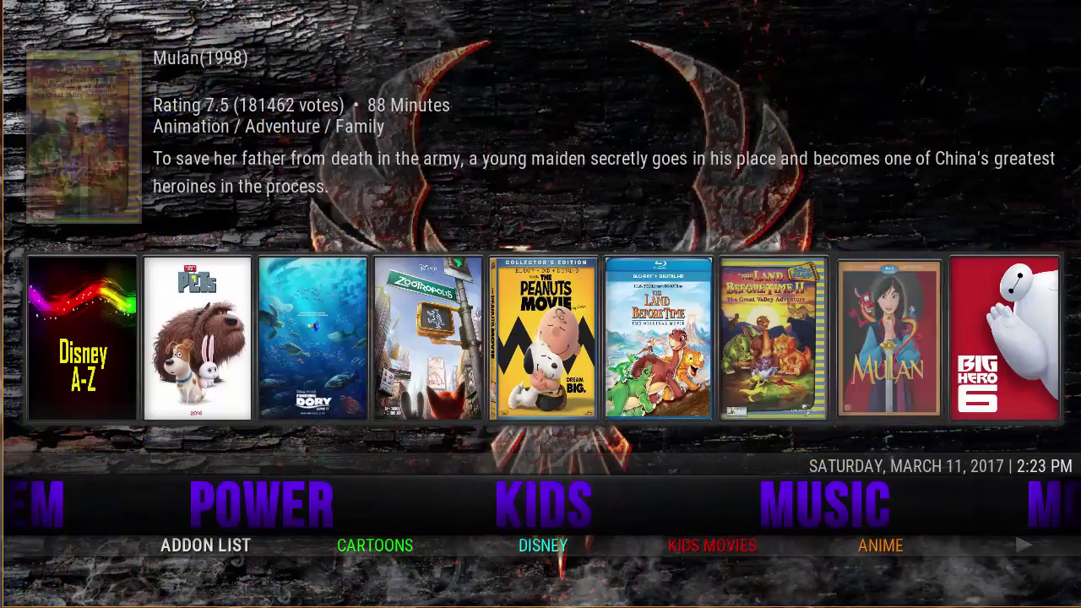
pyautogui.press('Right')
pyautogui.press('Right')
pyautogui.press('Right')
pyautogui.press('Right')
pyautogui.press('Right')
pyautogui.press('Right')
pyautogui.press('Right')
pyautogui.press('Right')
pyautogui.press('Right')
pyautogui.press('Right')
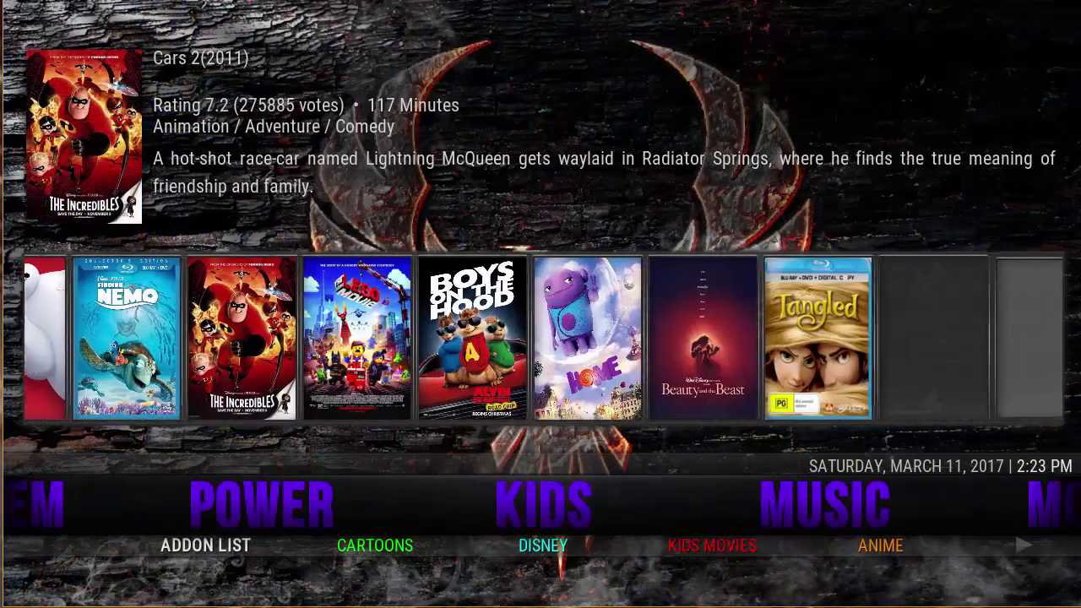
pyautogui.press('Right')
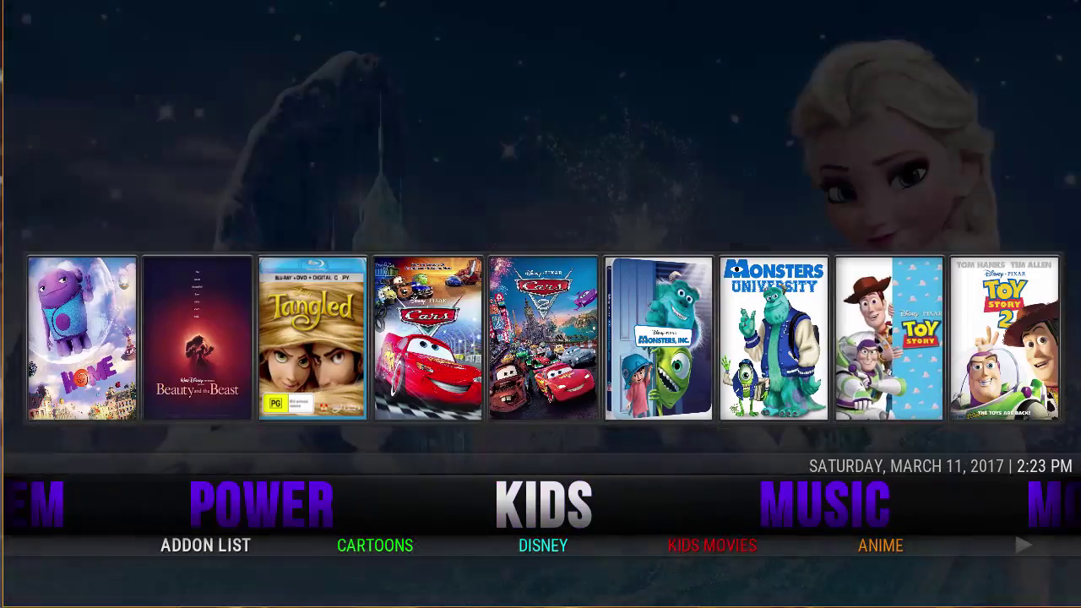
# Go to the MUSIC section and browse its add-on list.
pyautogui.press('Down')
pyautogui.press('Right')
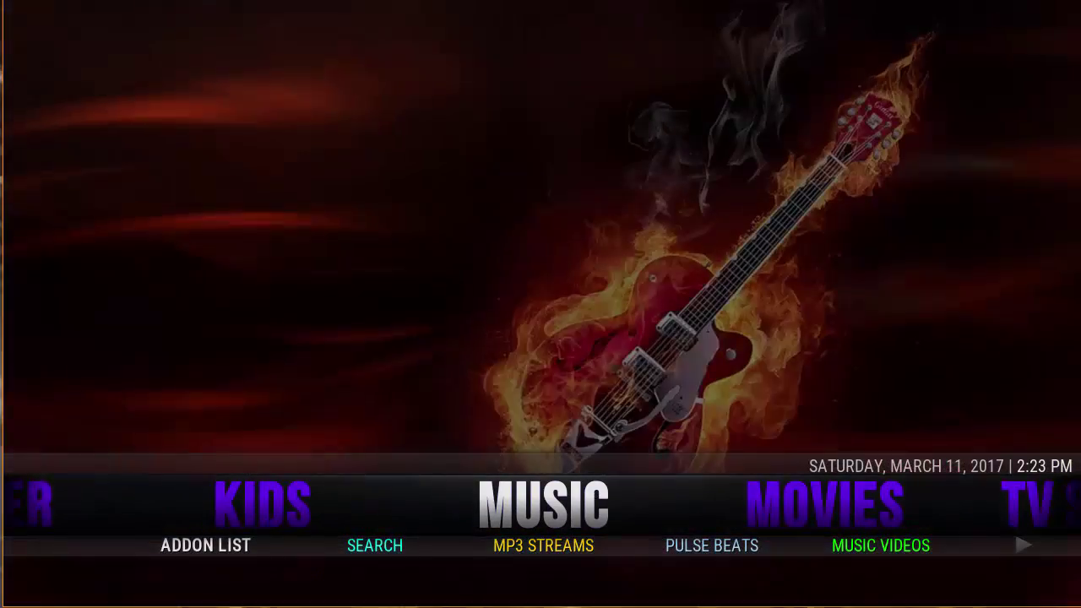
pyautogui.press('Down')
pyautogui.press('Right')
pyautogui.press('Left')
pyautogui.press('Left')
pyautogui.press('Right')
pyautogui.press('Right')
# Step through Music Videos to Metalliq, then move on to MOVIES.
pyautogui.press('Right')
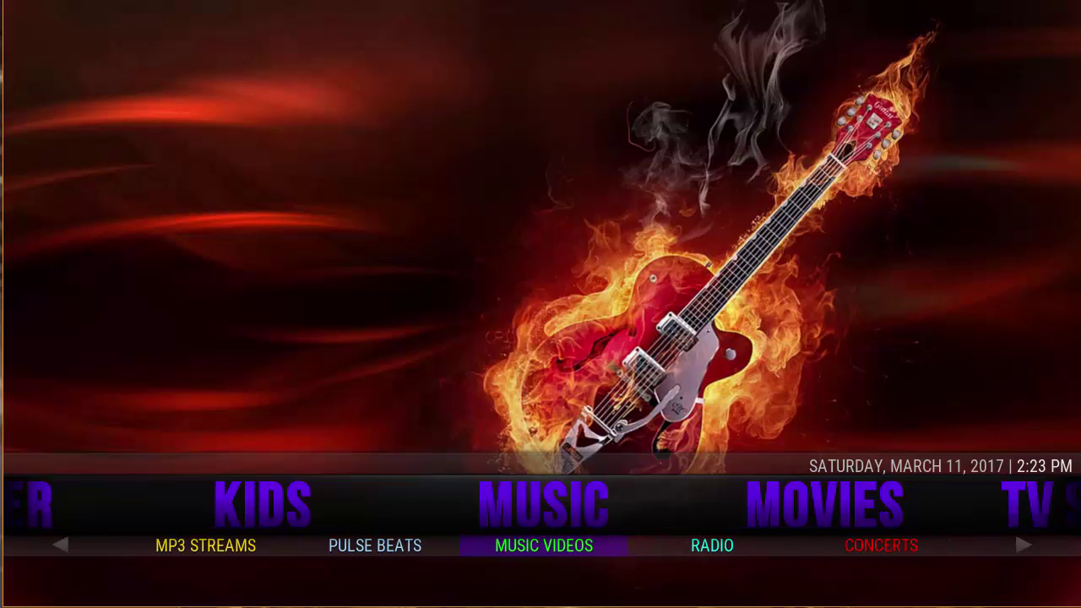
pyautogui.press('Right')
pyautogui.press('Right')
pyautogui.press('Right')
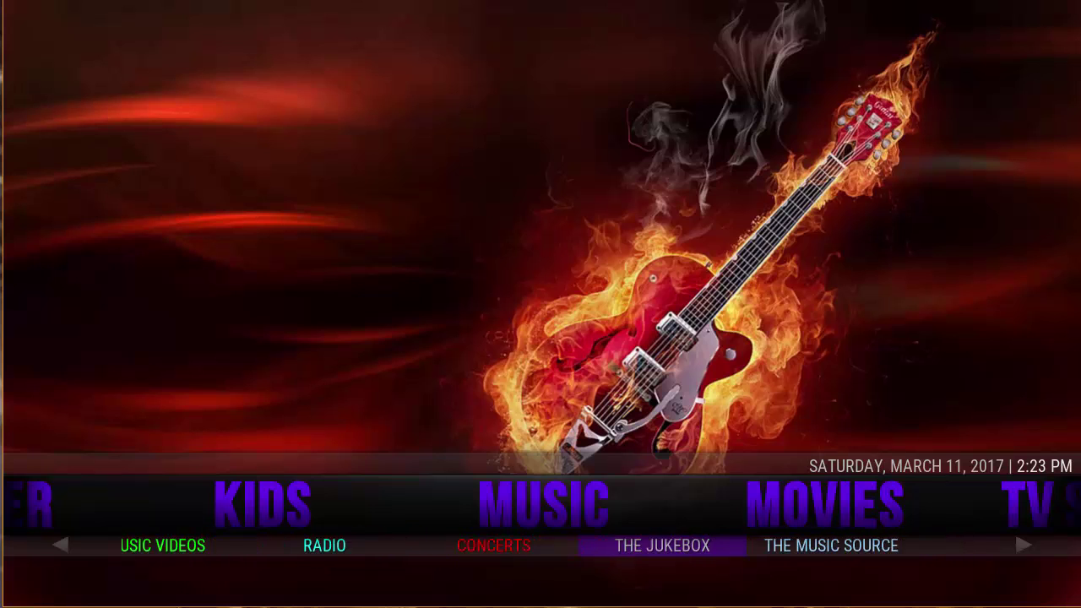
pyautogui.press('Right')
pyautogui.press('Right')
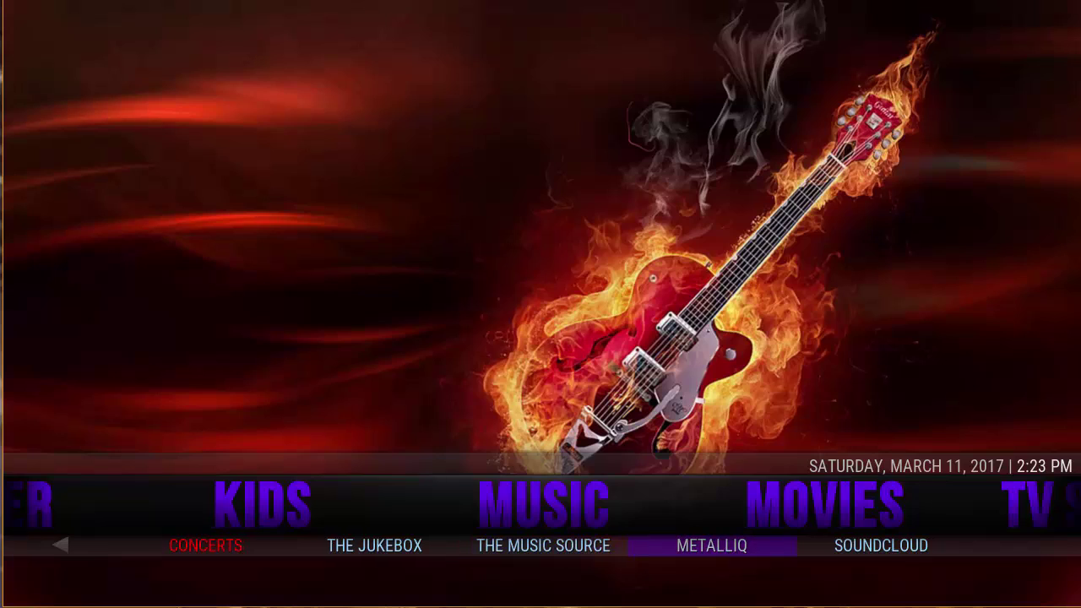
pyautogui.press('Right')
pyautogui.press('Up')
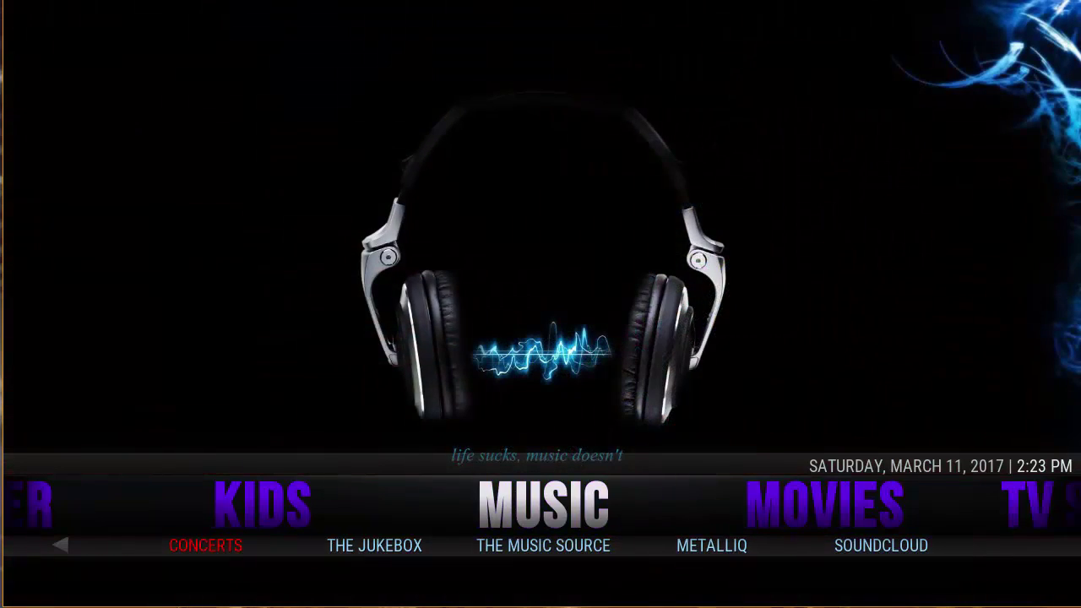
pyautogui.press('Right')
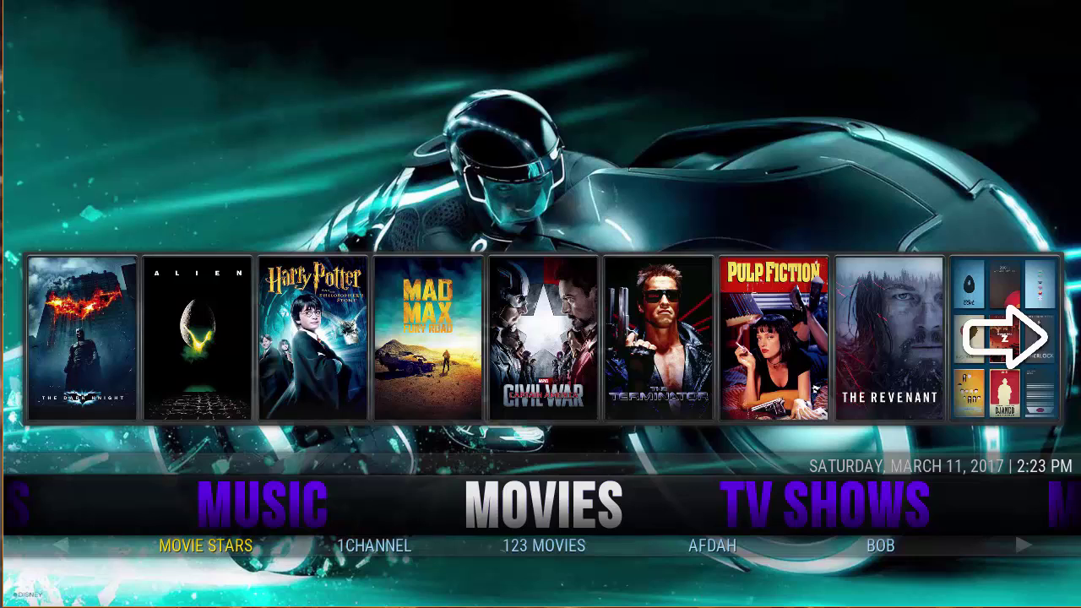
# Browse the MOVIES add-ons from Cold As Ice through Free Movies and Maverick TV to Movie Trailers.
pyautogui.press('Down')
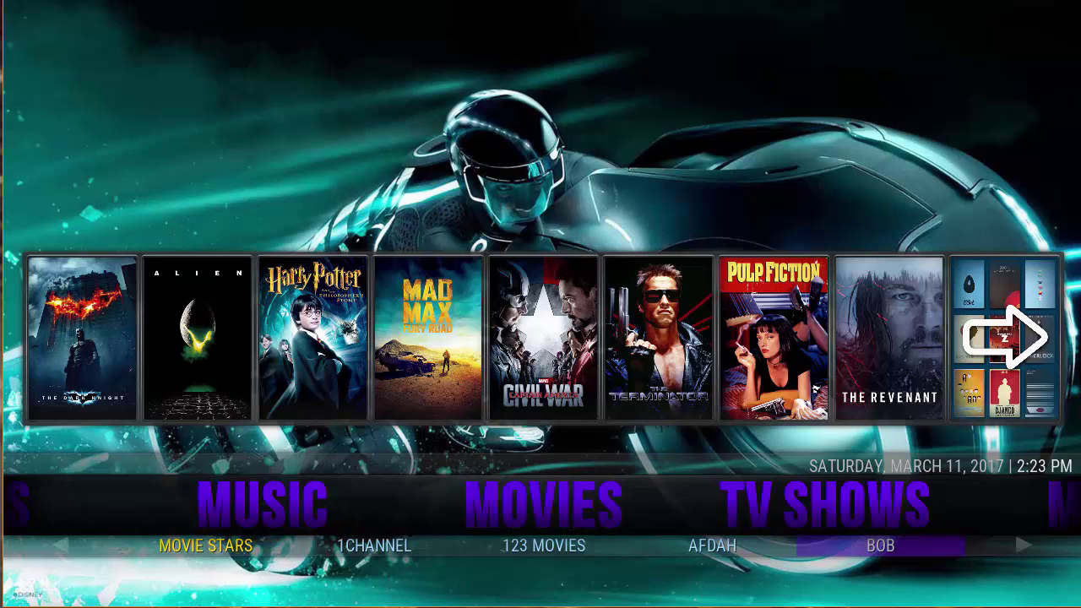
pyautogui.press('Left')
pyautogui.press('Right')
pyautogui.press('Right')
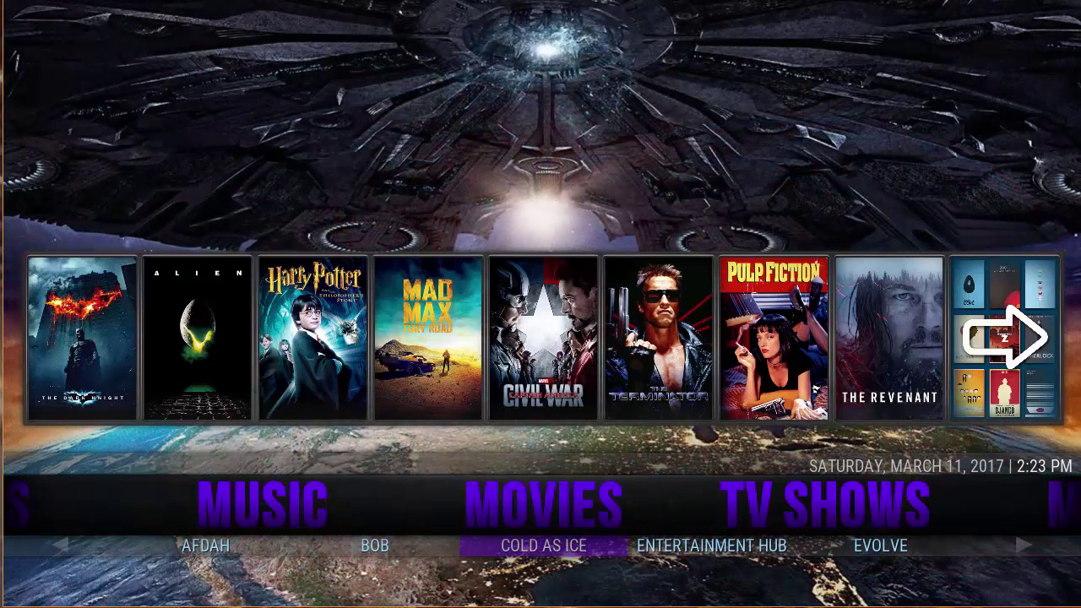
pyautogui.press('Right')
pyautogui.press('Right')
pyautogui.press('Right')
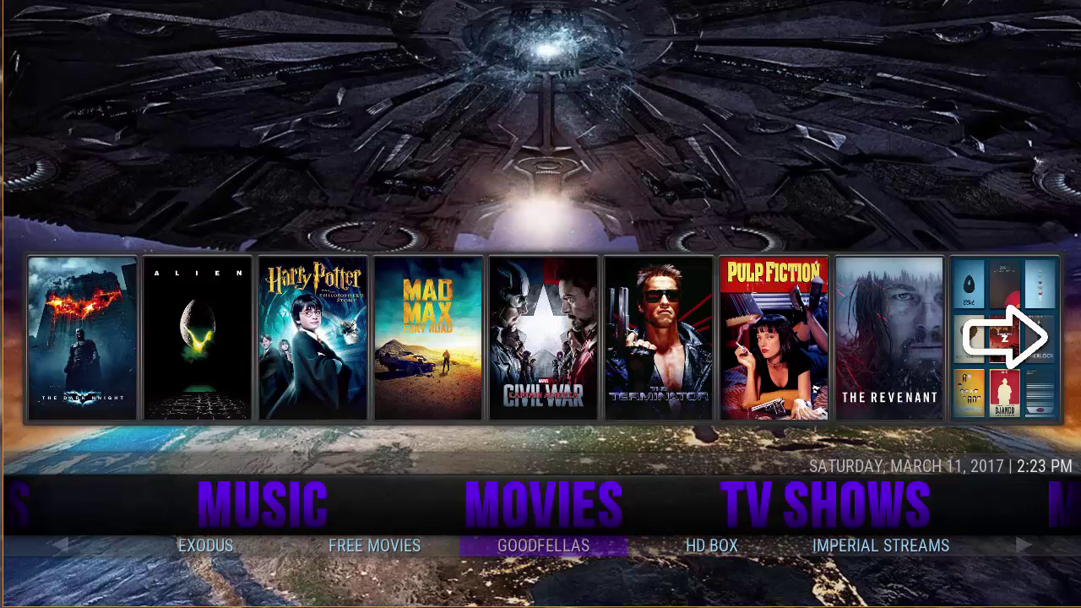
pyautogui.press('Right')
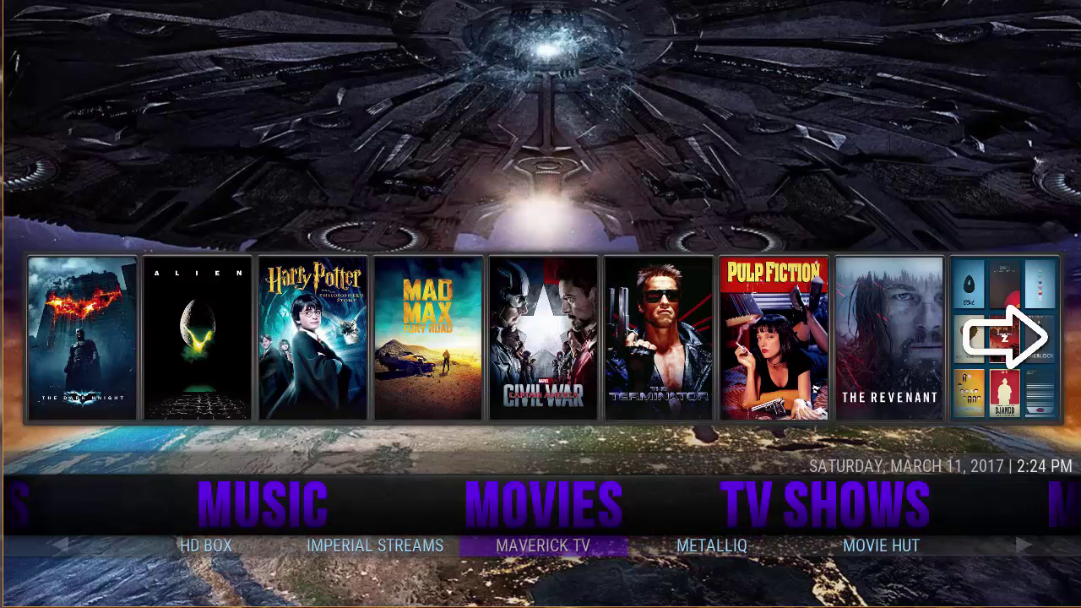
pyautogui.press('Right')
pyautogui.press('Right')
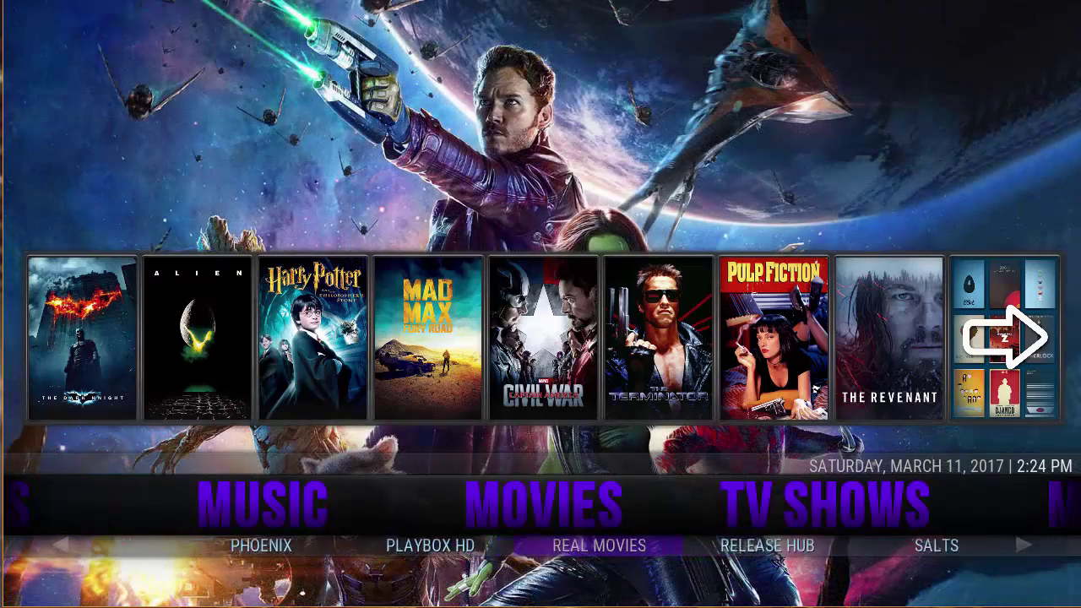
# Go to the TV SHOWS section and browse its add-ons.
pyautogui.press('Right')
pyautogui.press('Up')
pyautogui.press('Right')
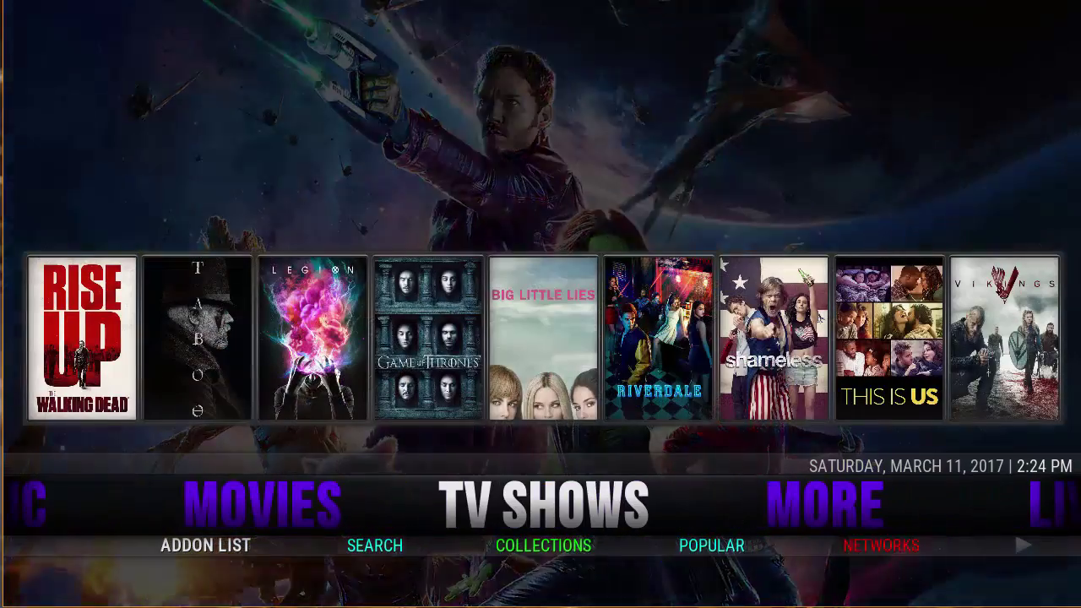
pyautogui.press('Down')
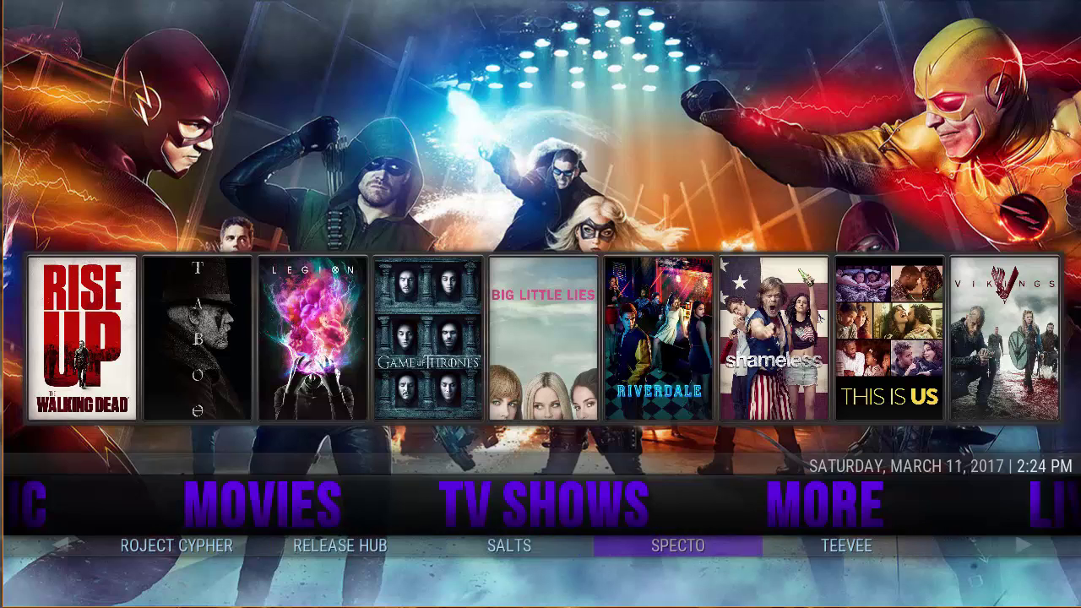
pyautogui.press('Right')
# Browse the MORE add-ons to ONE242415, then move on to LIVE TV.
pyautogui.press('Up')
pyautogui.press('Right')
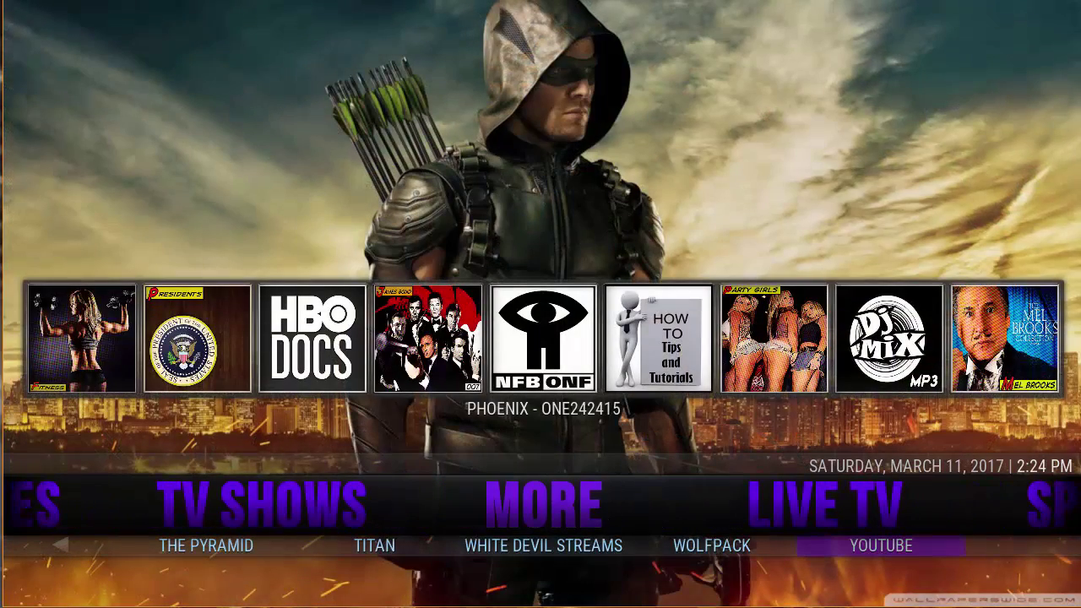
pyautogui.press('Down')
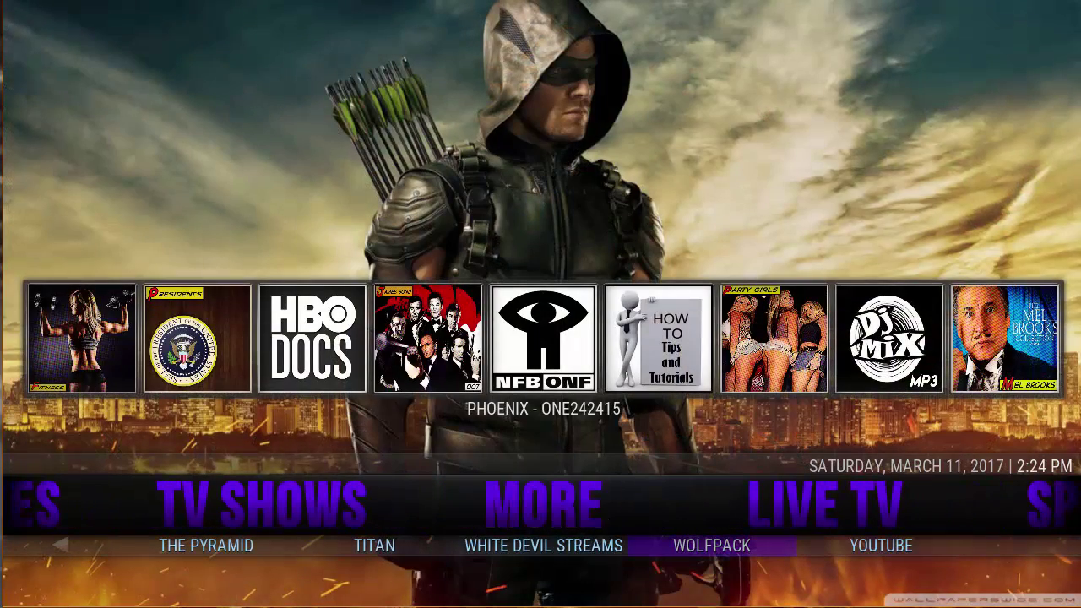
pyautogui.press('Left')
pyautogui.press('Left')
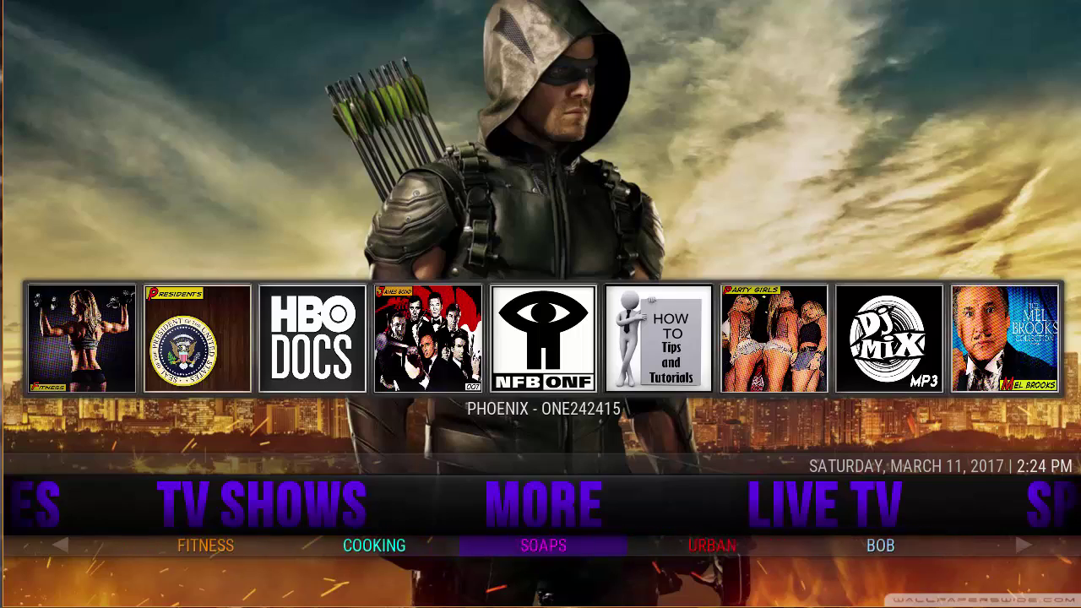
pyautogui.press('Left')
pyautogui.press('Left')
pyautogui.press('Left')
pyautogui.press('Left')
pyautogui.press('Up')
pyautogui.press('Right')
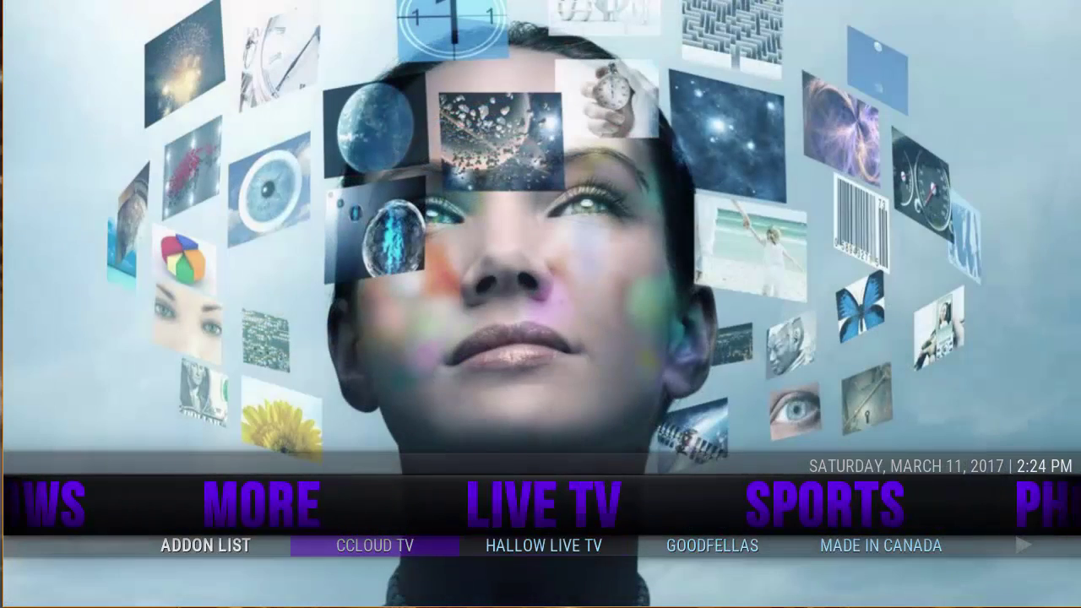
# Browse the LIVE TV entries through GOODFELLAS to ORIGIN.
pyautogui.press('Right')
pyautogui.press('Right')
pyautogui.press('Right')
pyautogui.press('Left')
pyautogui.press('Right')
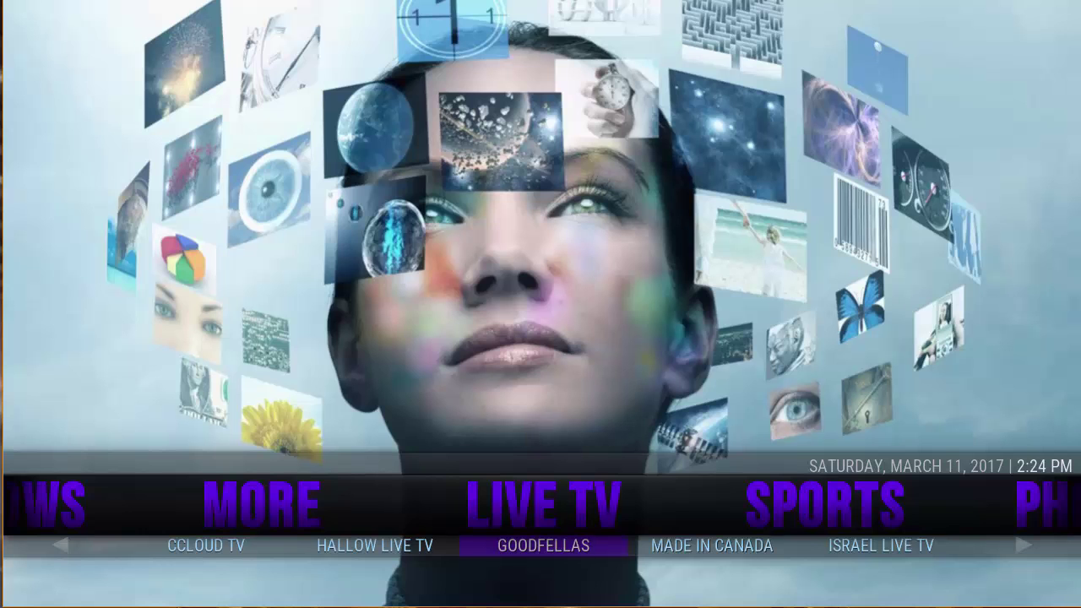
pyautogui.press('Right')
pyautogui.press('Right')
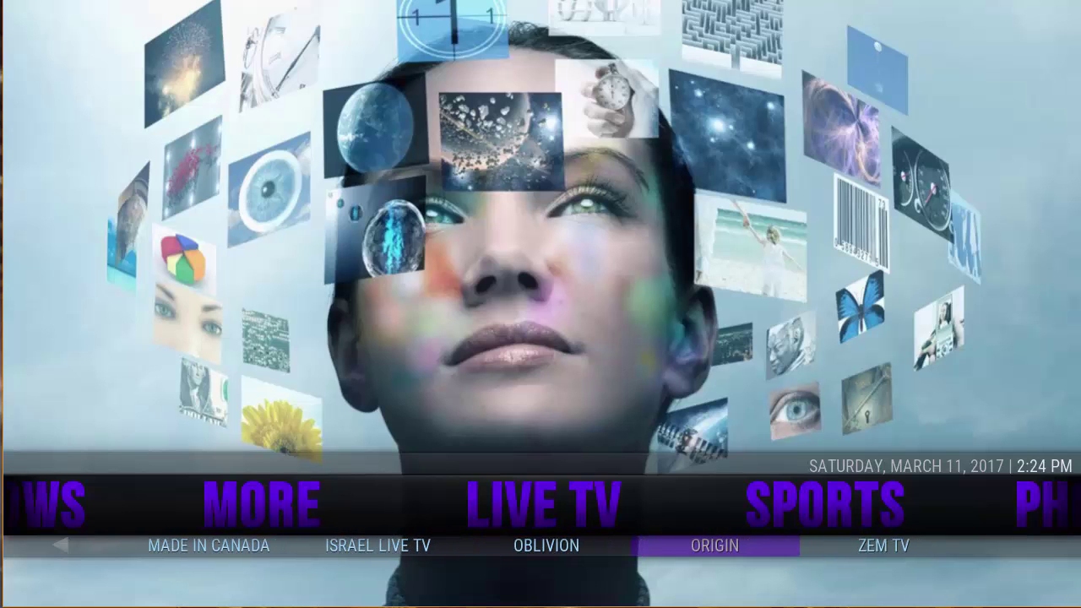
# Move along the main menu past Sports, Phoenix, Evolve, Sanctuary, UK Turk and Her Place to Tools.
pyautogui.press('Up')
pyautogui.press('Right')
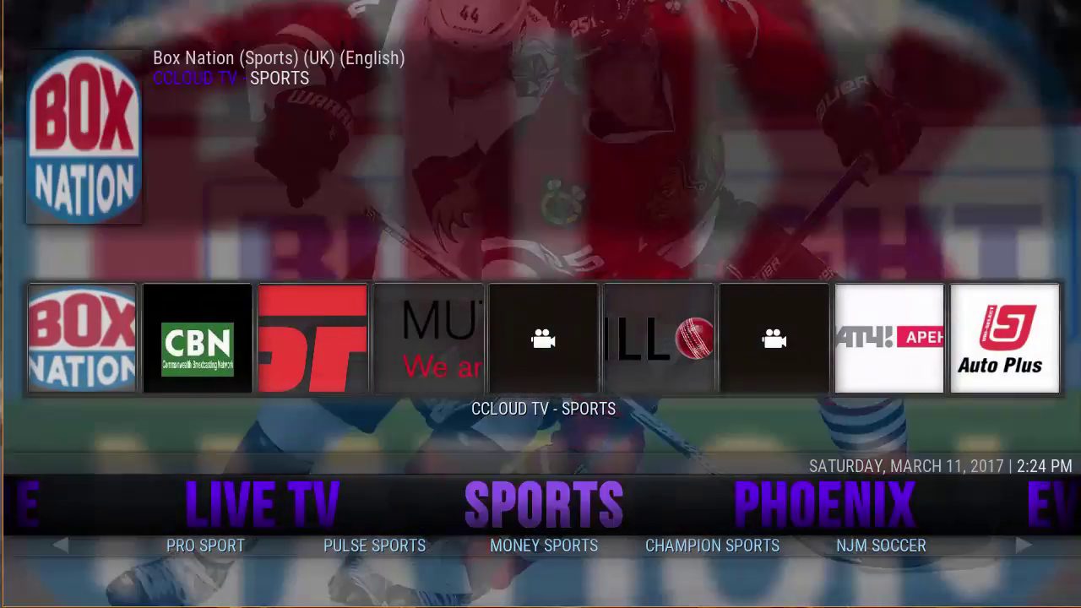
pyautogui.press('Right')
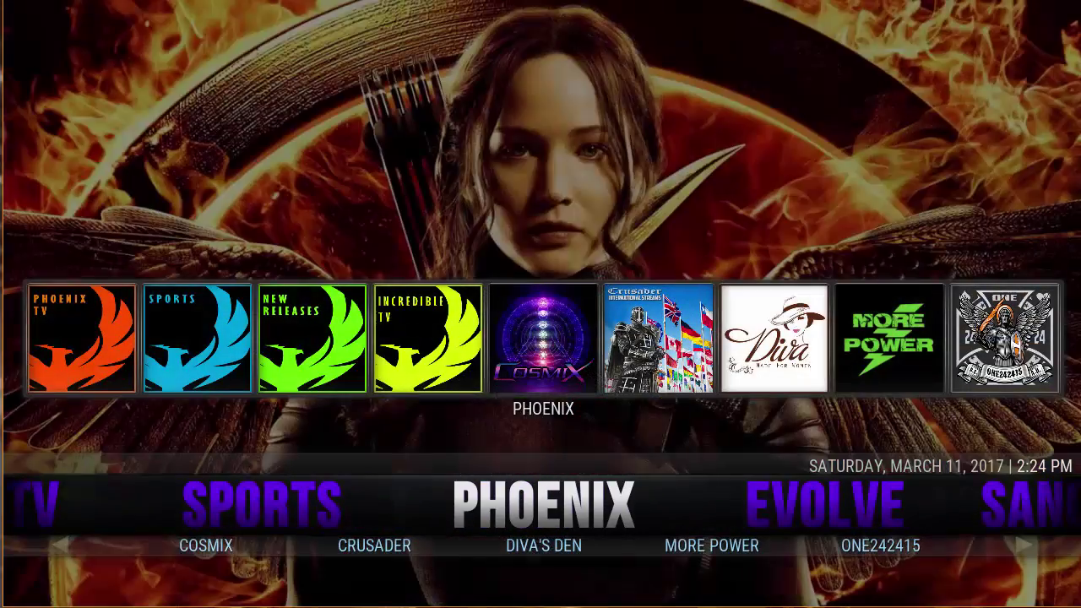
pyautogui.press('Right')
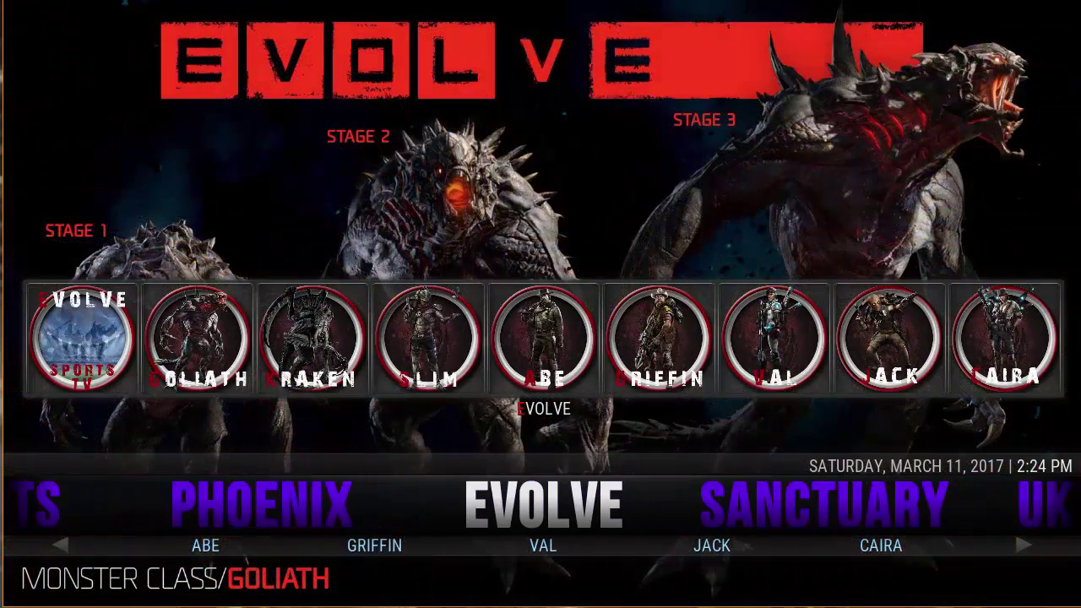
pyautogui.press('Right')
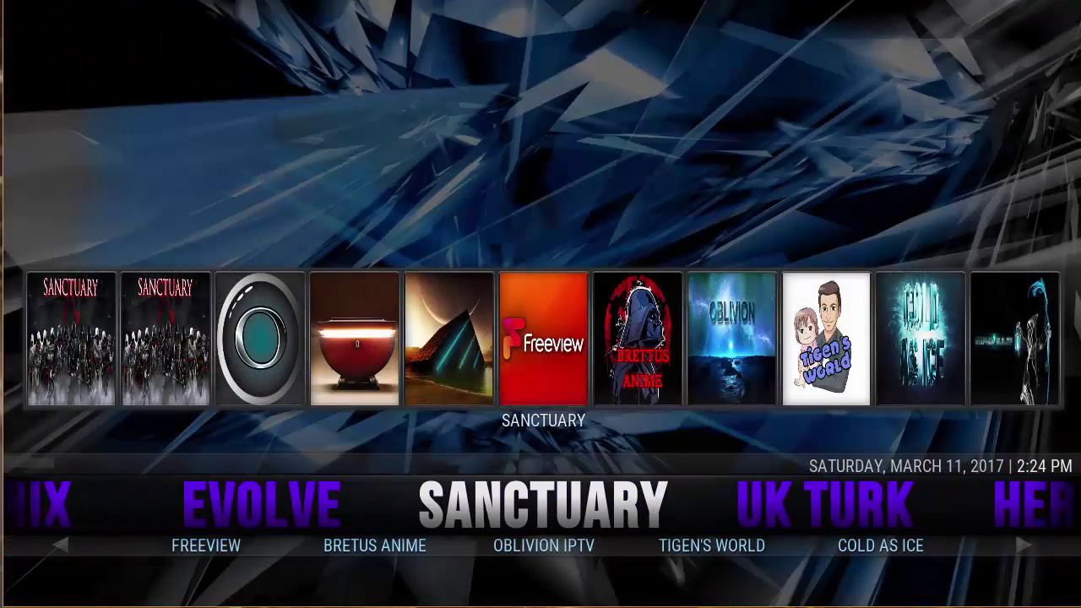
pyautogui.press('Right')
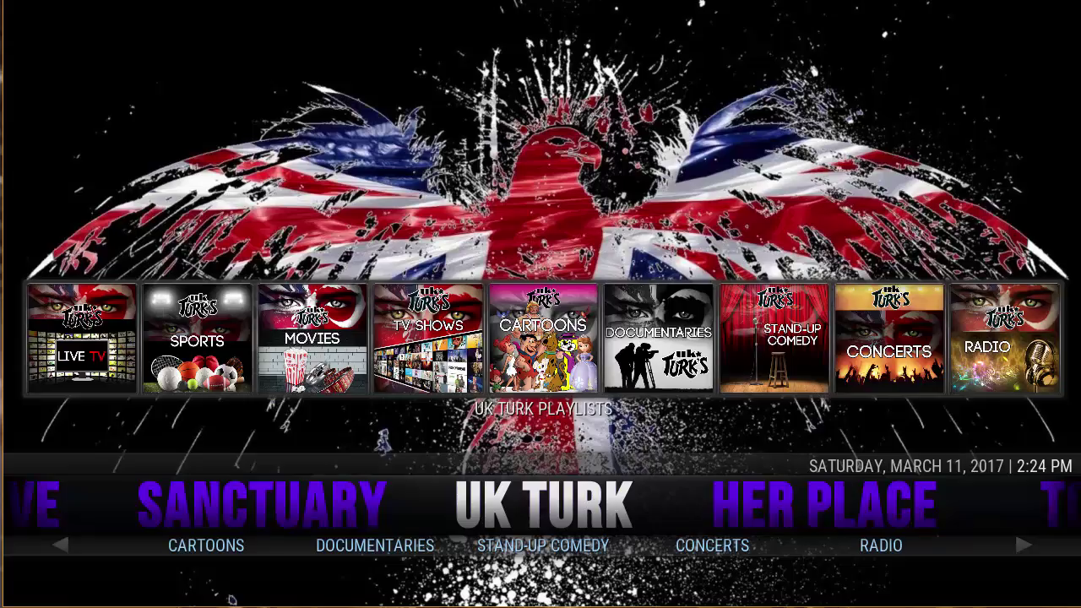
pyautogui.press('Right')
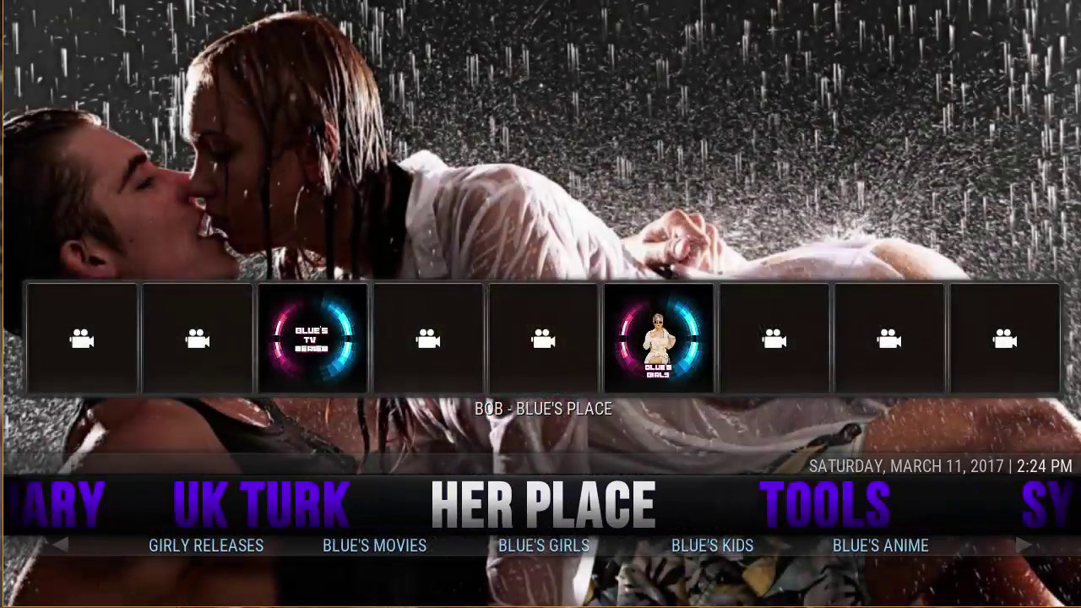
pyautogui.press('Right')
pyautogui.press('Right')
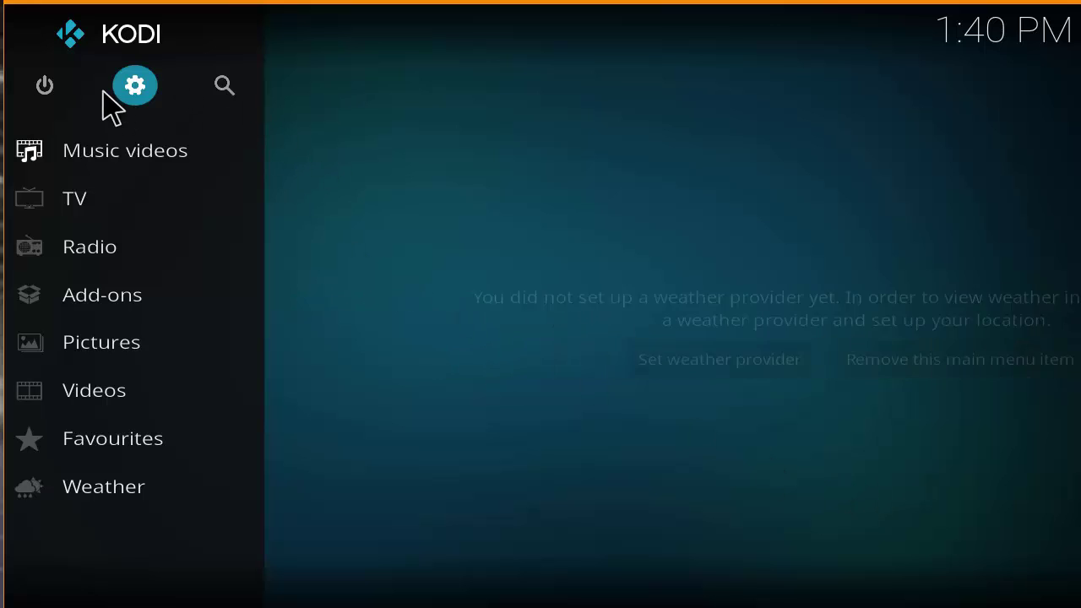
pyautogui.click(138, 90)
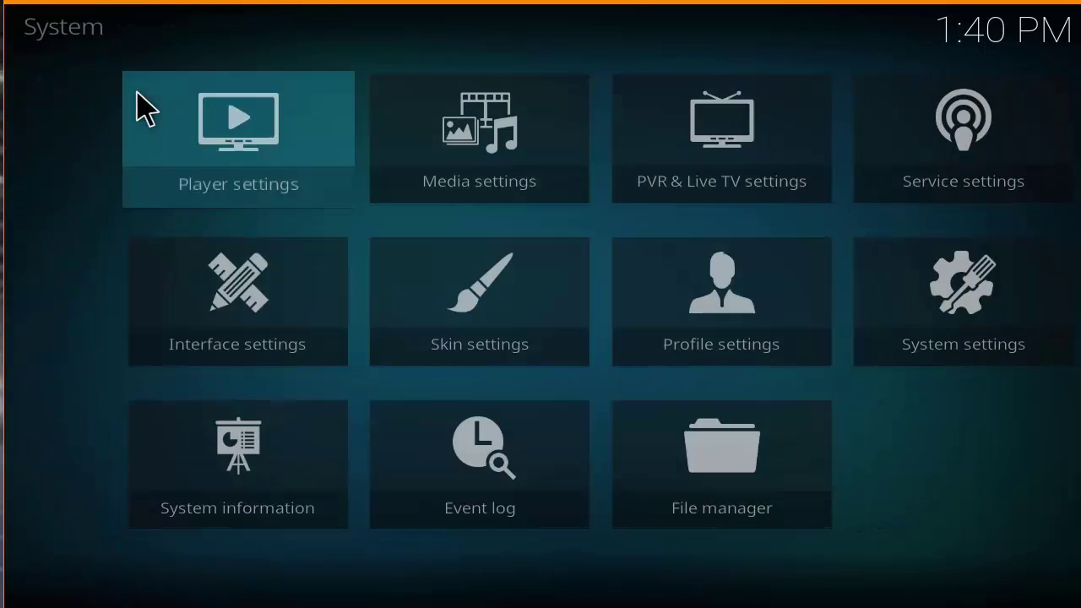
pyautogui.click(652, 477)
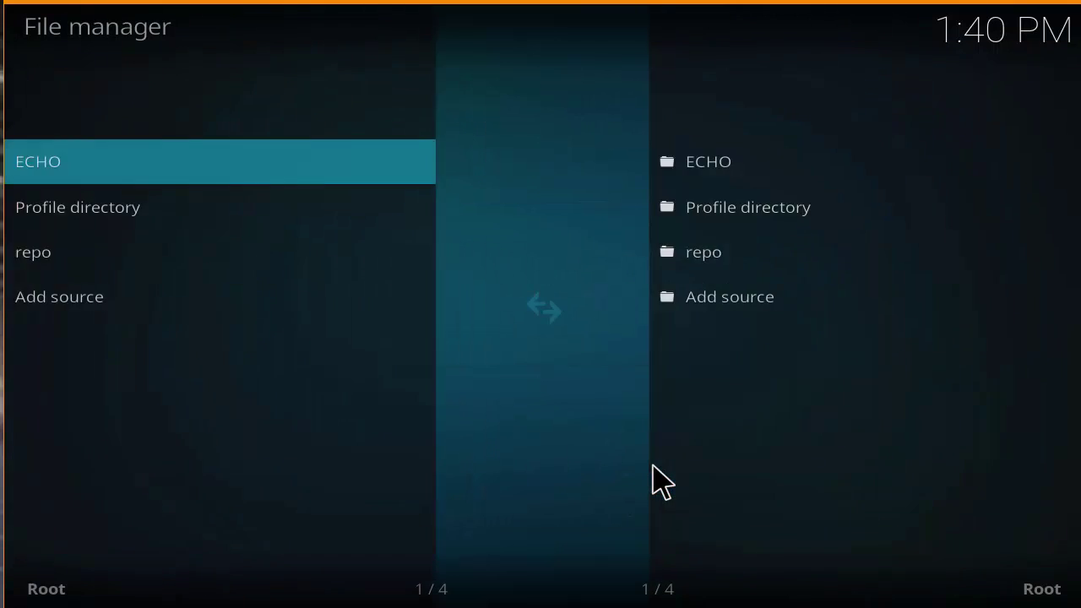
pyautogui.click(190, 319)
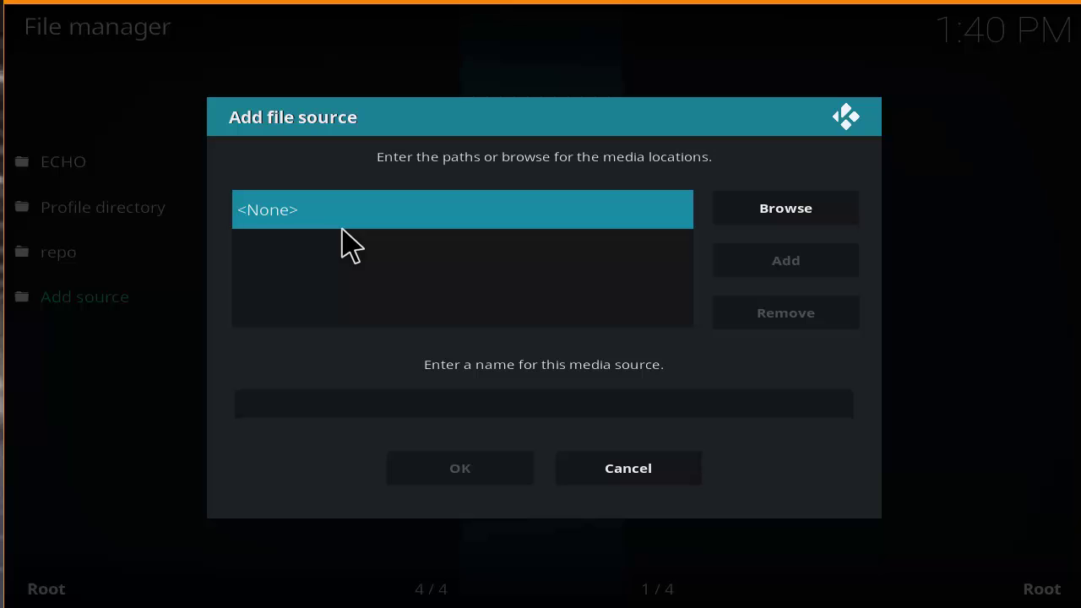
pyautogui.click(346, 240)
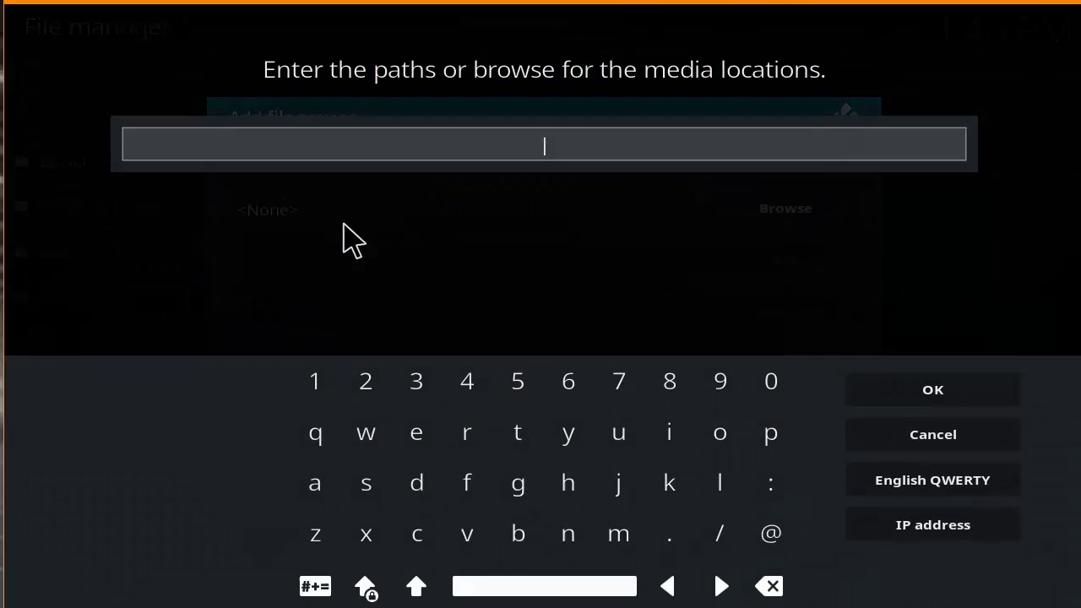
pyautogui.write('http')
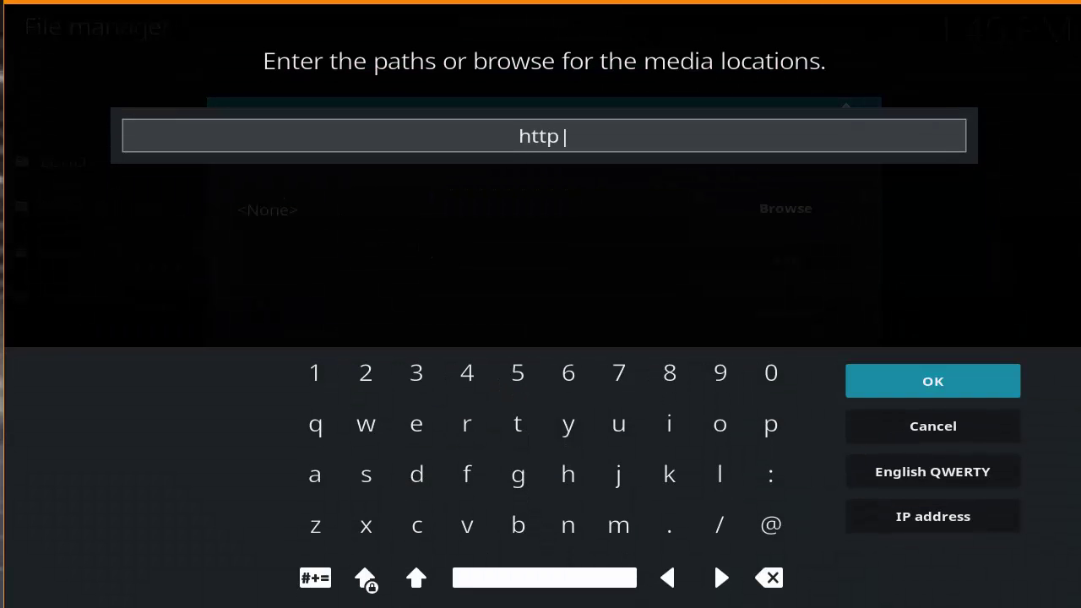
pyautogui.write('://echoco')
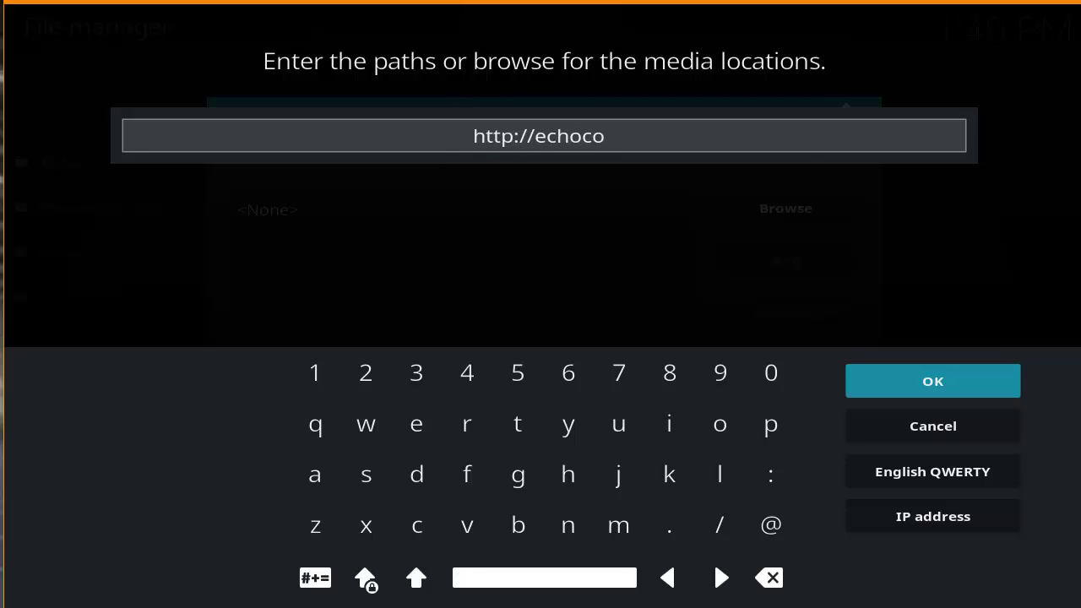
pyautogui.write('der.com/repo')
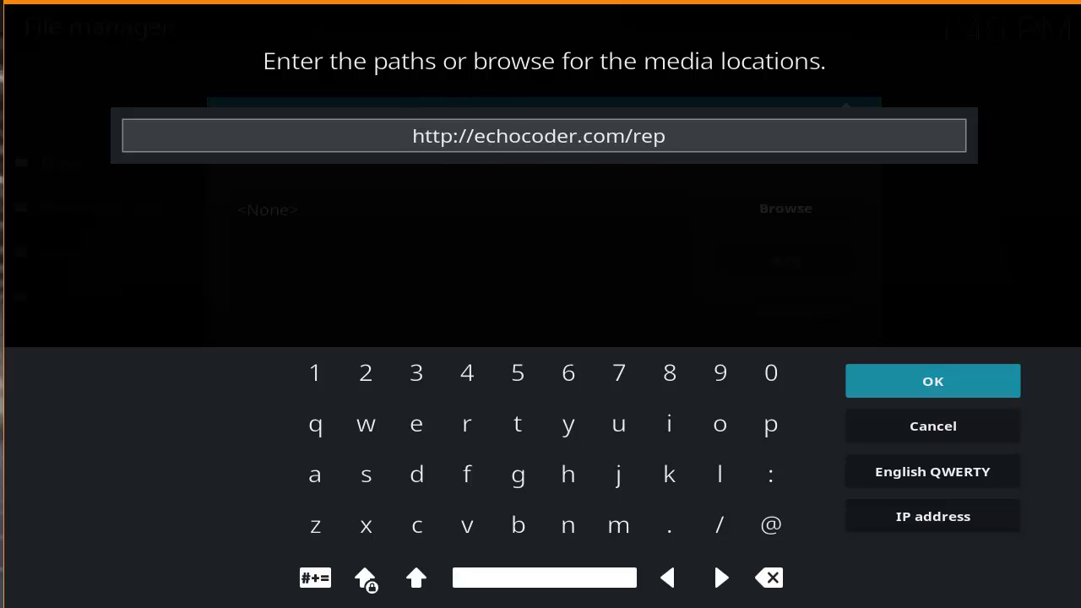
pyautogui.click(920, 389)
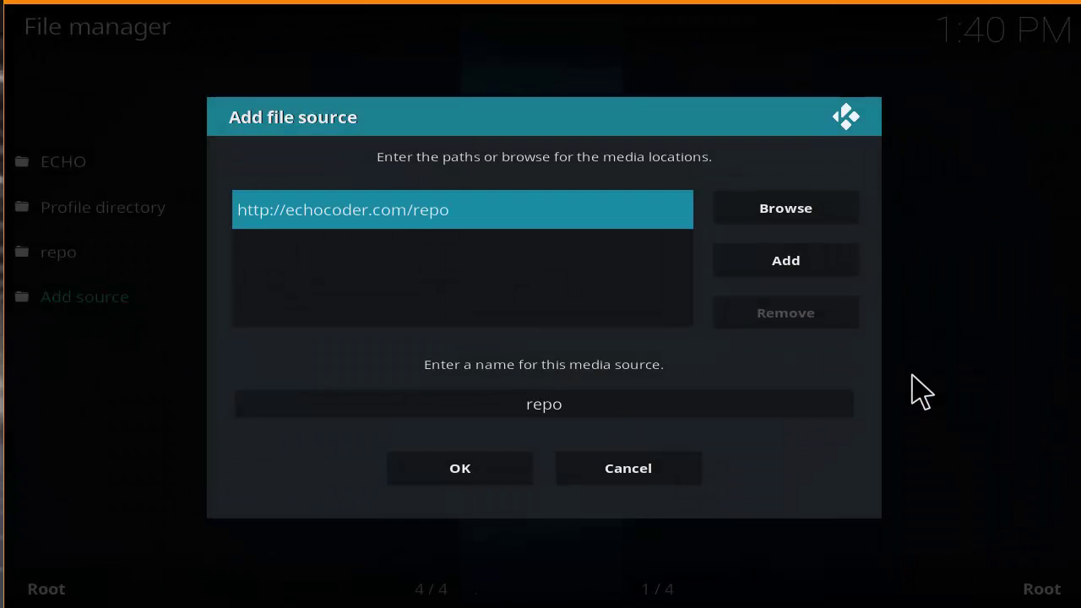
# Rename the source from repo to ECHO and save it.
pyautogui.click(629, 406)
pyautogui.press('BackSpace')
pyautogui.press('BackSpace')
pyautogui.press('BackSpace')
pyautogui.press('BackSpace')
pyautogui.write('ECHO')
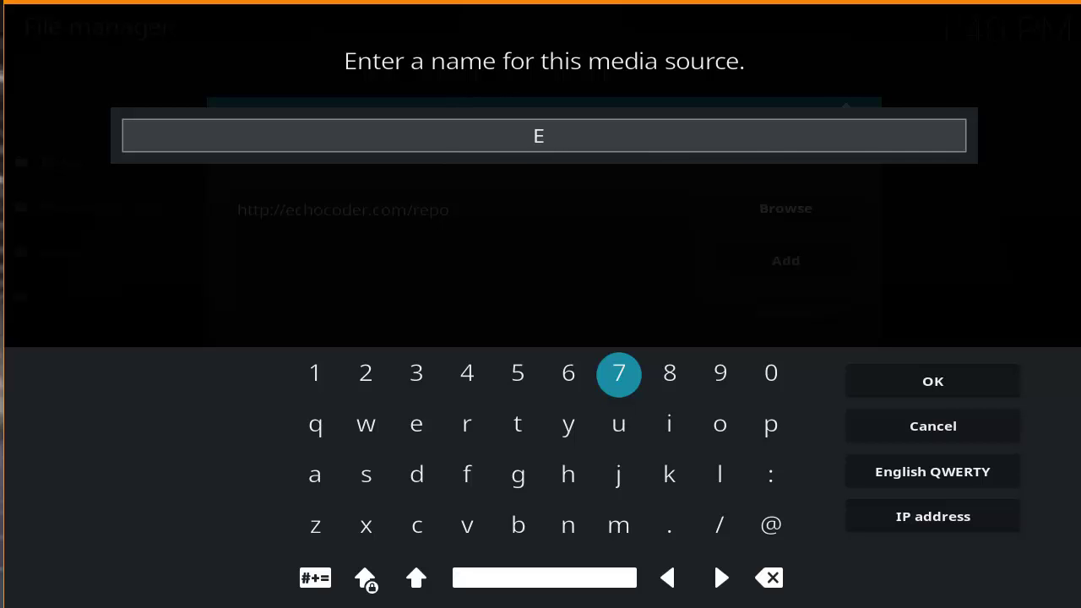
pyautogui.click(943, 391)
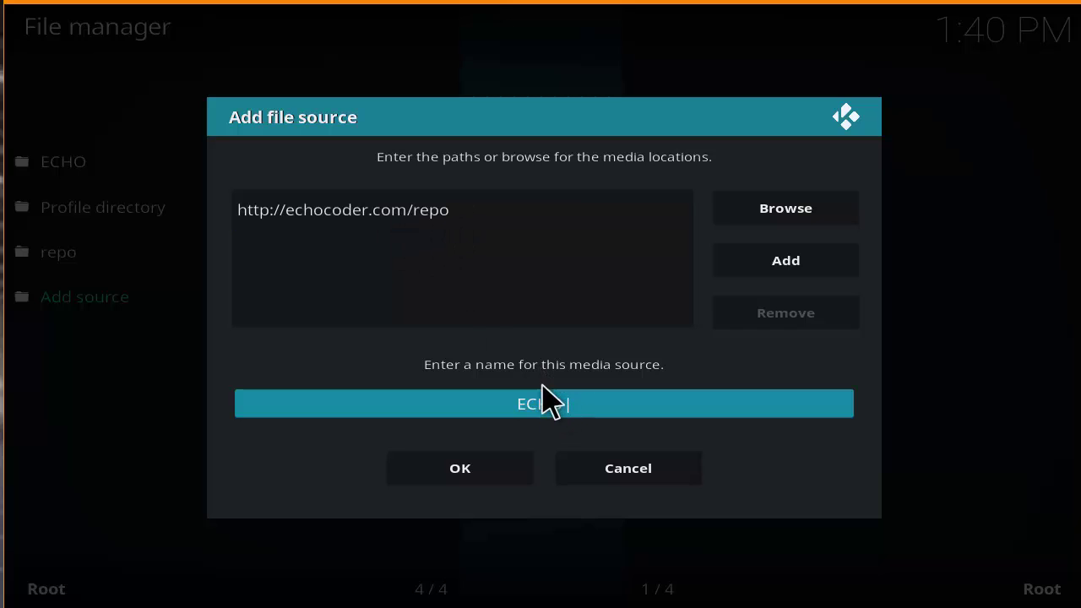
pyautogui.click(471, 465)
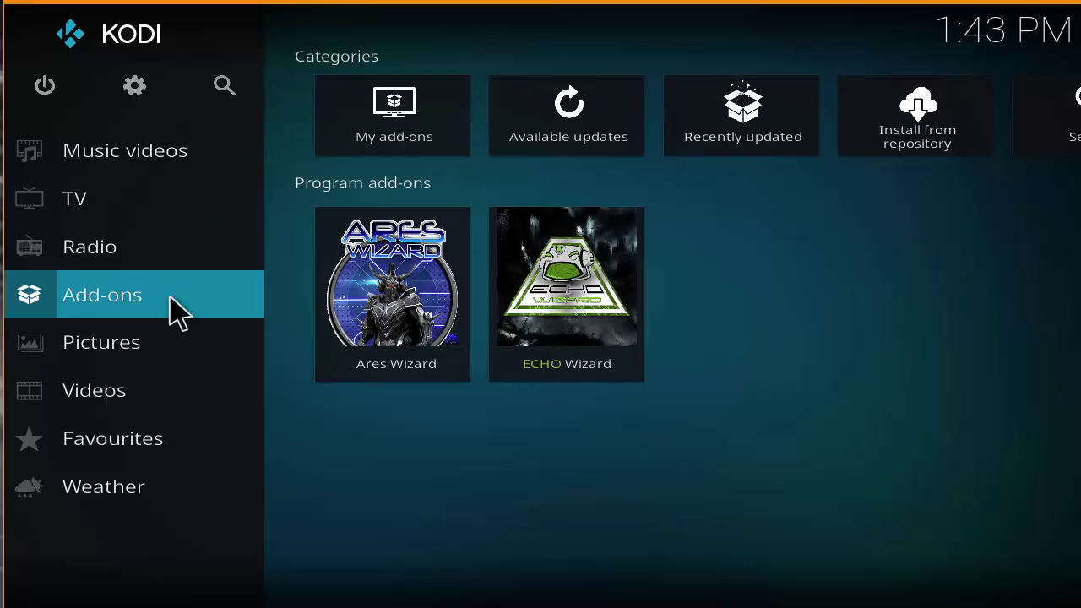
# Install repository.echo-1.04.zip from the ECHO source via Install from zip file.
pyautogui.click(170, 297)
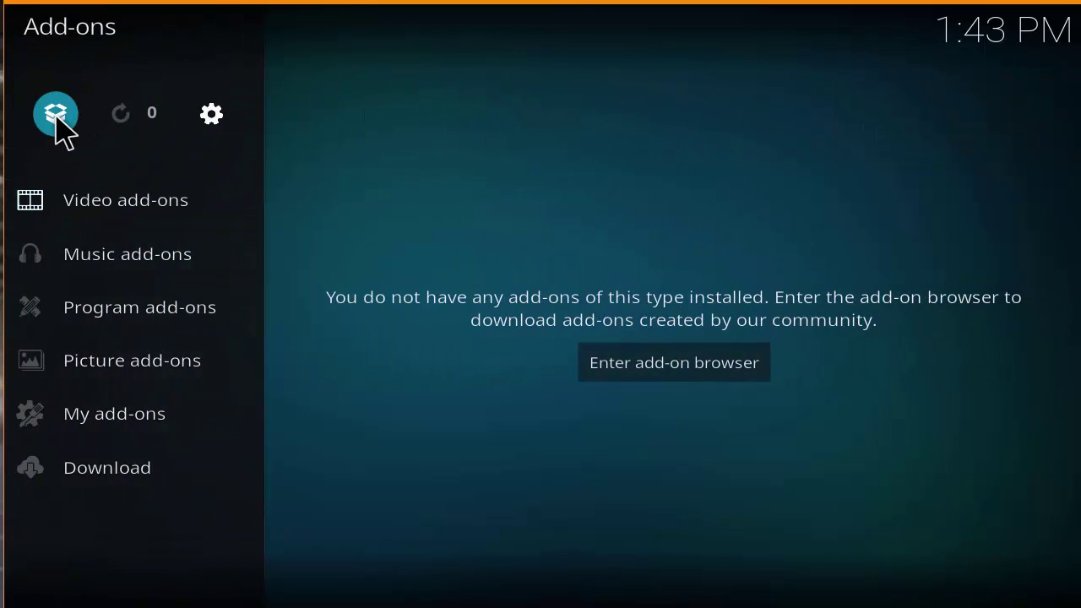
pyautogui.click(55, 115)
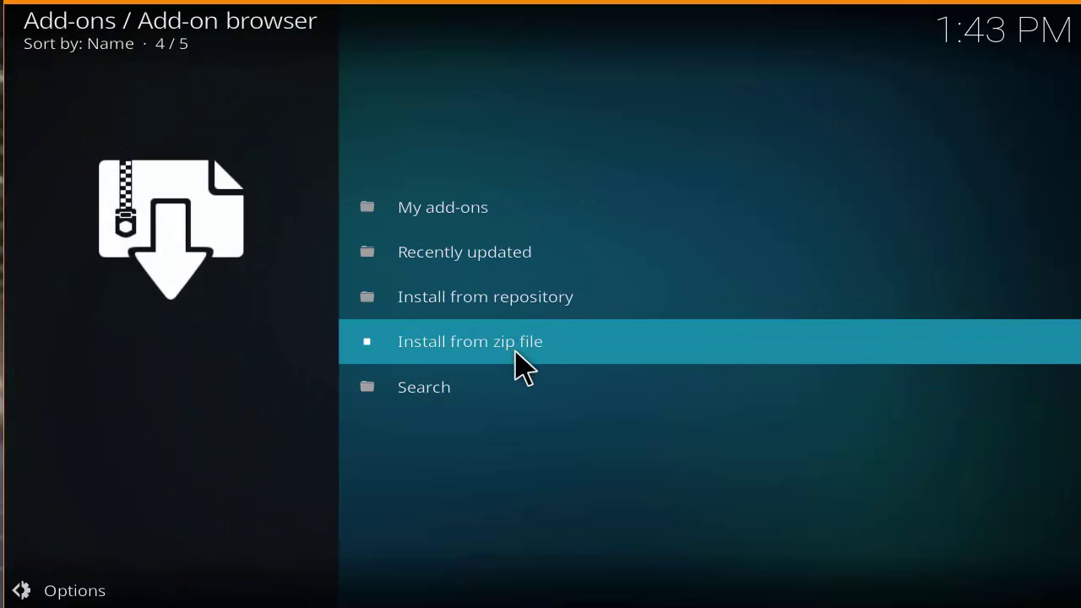
pyautogui.click(591, 354)
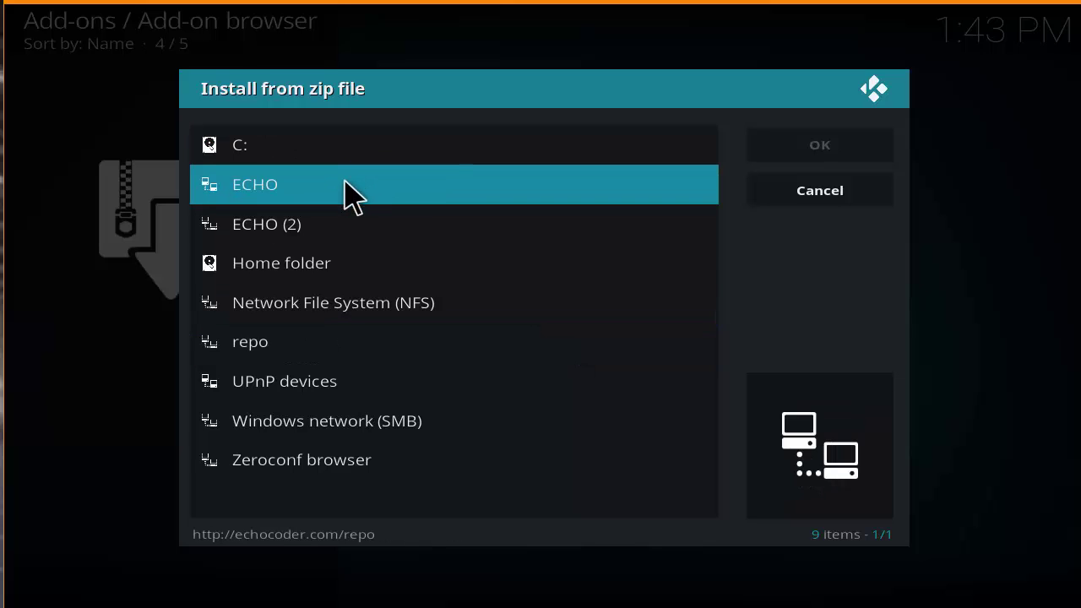
pyautogui.click(346, 194)
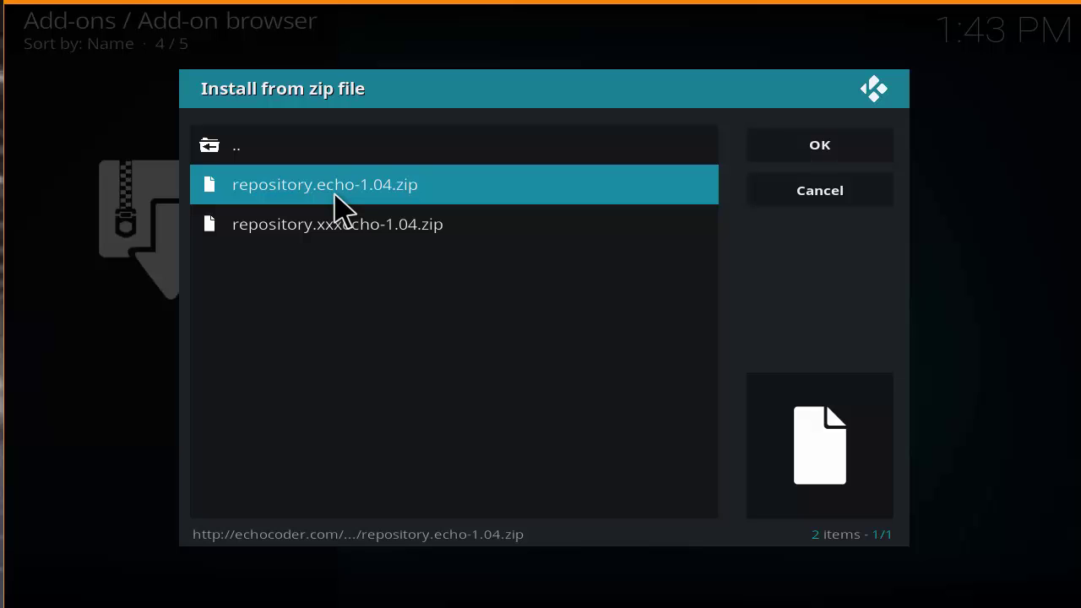
pyautogui.click(336, 196)
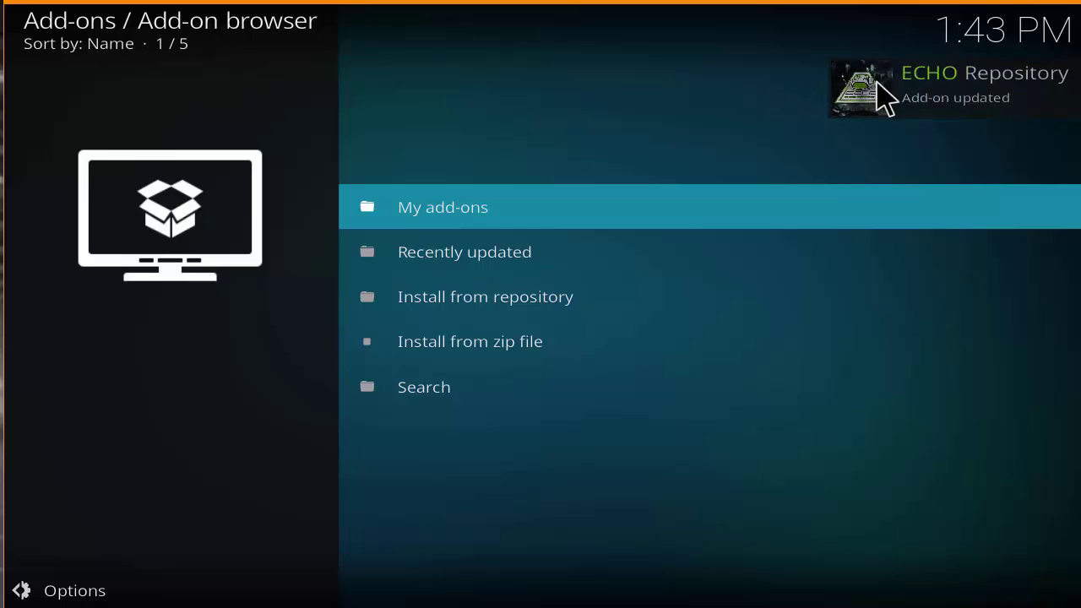
# Install ECHO Wizard from ECHO Repository's Program add-ons, then leave its details page.
pyautogui.click(567, 314)
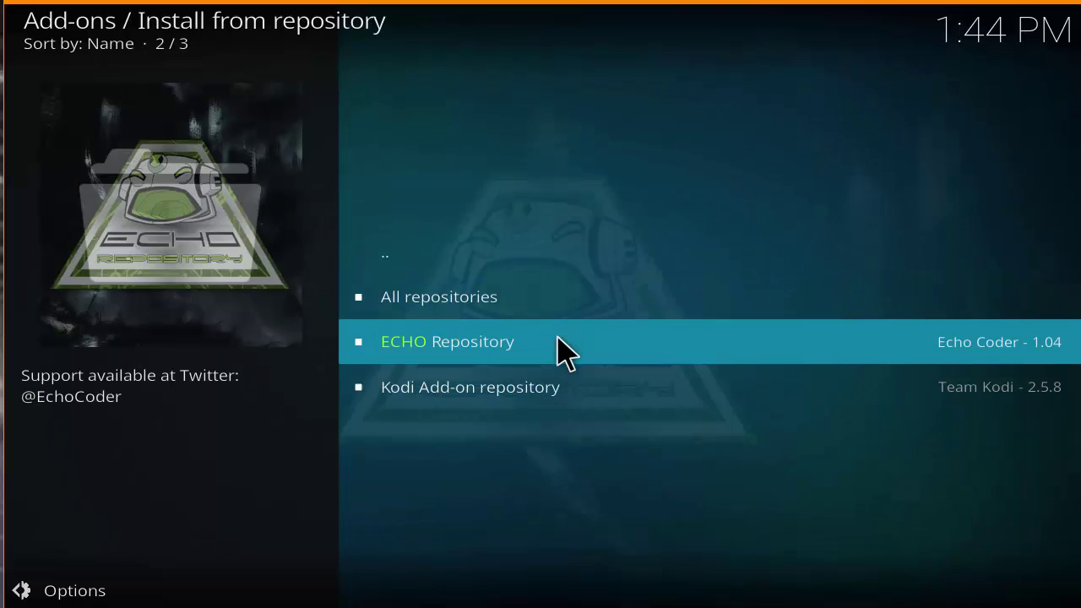
pyautogui.click(558, 342)
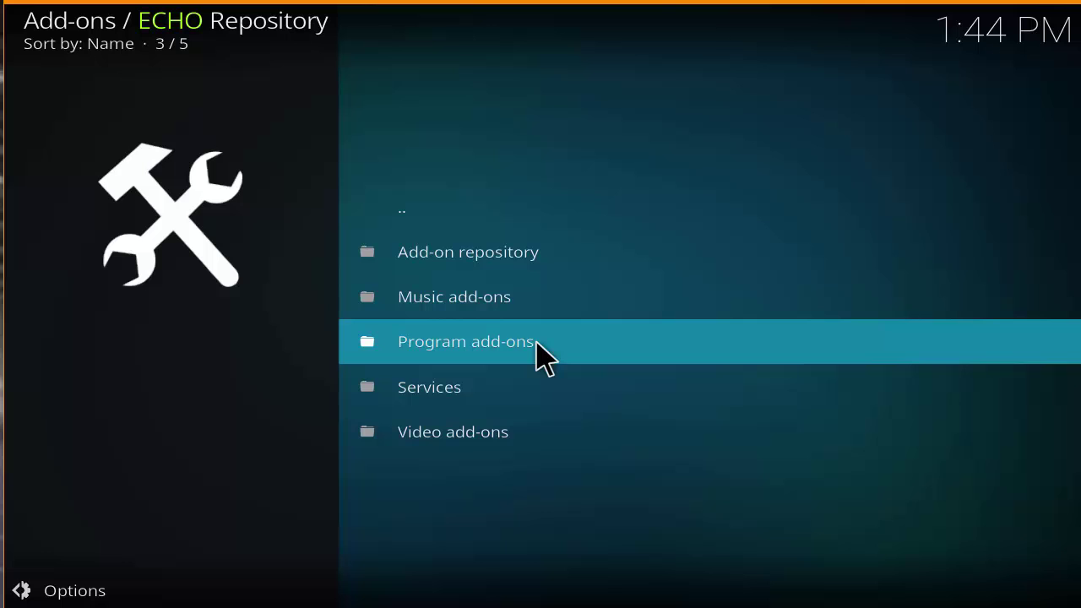
pyautogui.click(540, 355)
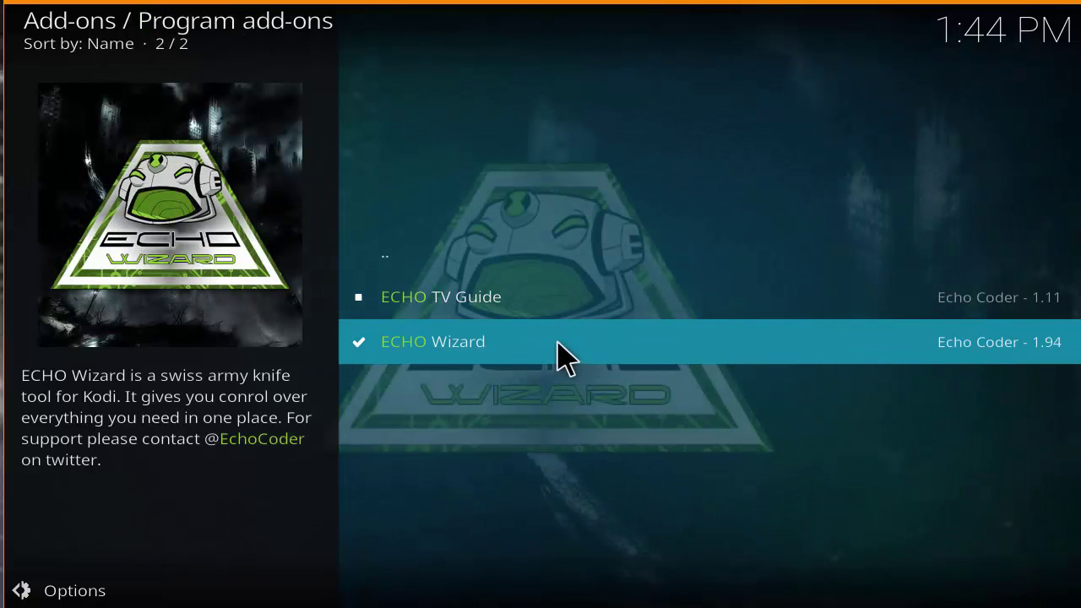
pyautogui.click(564, 357)
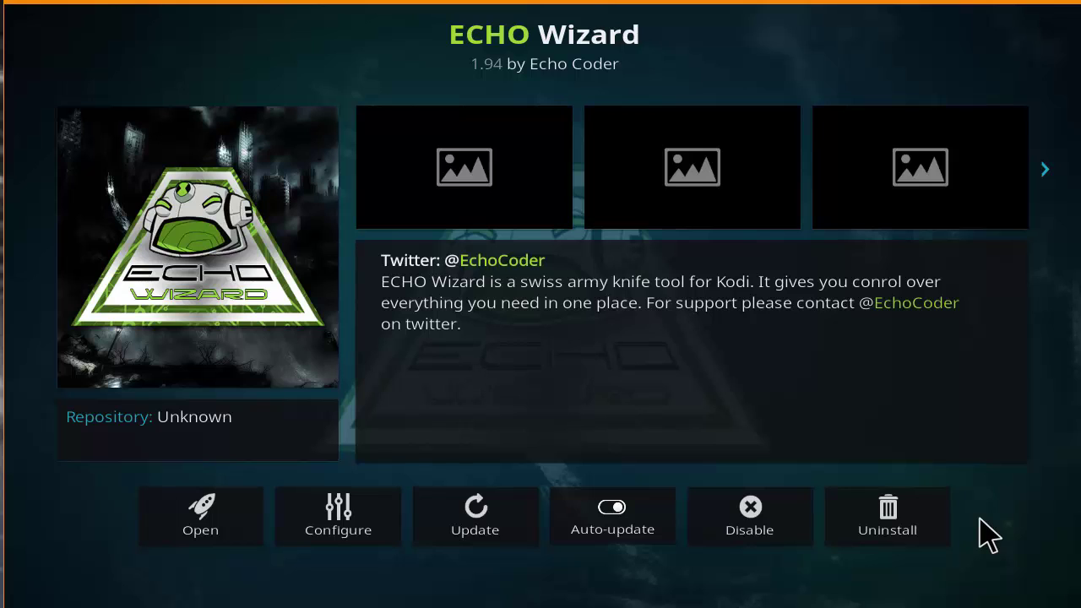
pyautogui.press('Escape')
pyautogui.press('Escape')
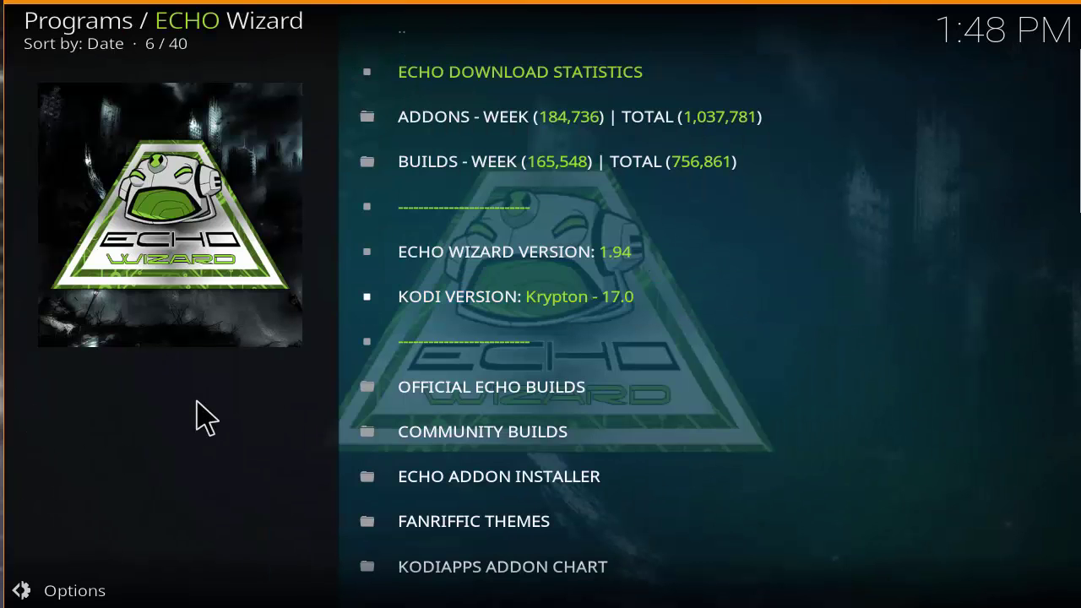
# Open the COMMUNITY BUILDS list in ECHO Wizard.
pyautogui.press('Up')
pyautogui.press('Up')
pyautogui.press('Up')
pyautogui.press('Up')
pyautogui.press('Down')
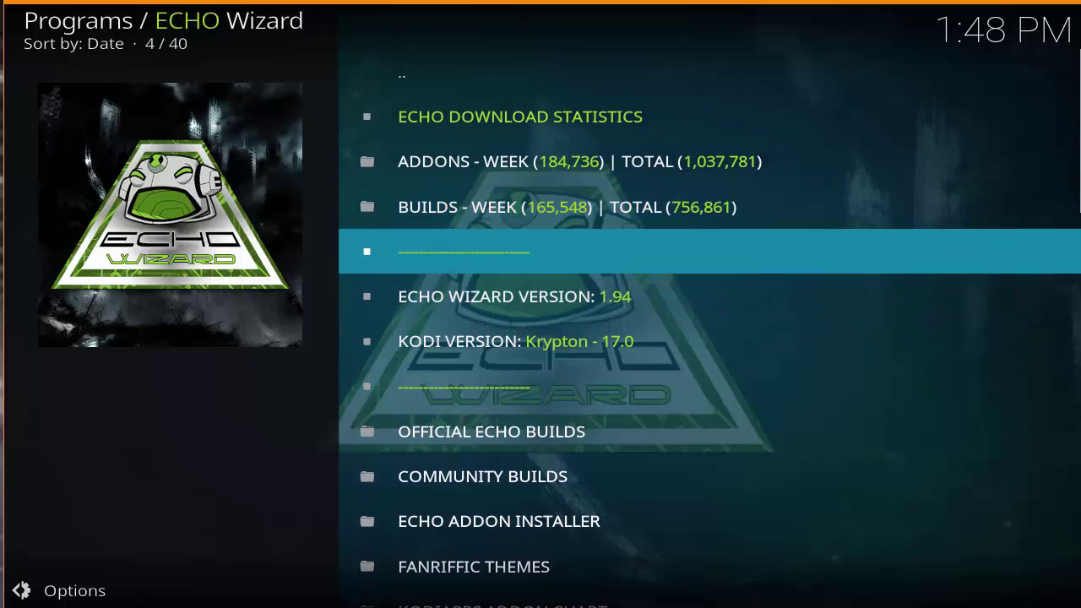
pyautogui.press('Down')
pyautogui.press('Down')
pyautogui.press('Down')
pyautogui.press('Down')
pyautogui.press('Down')
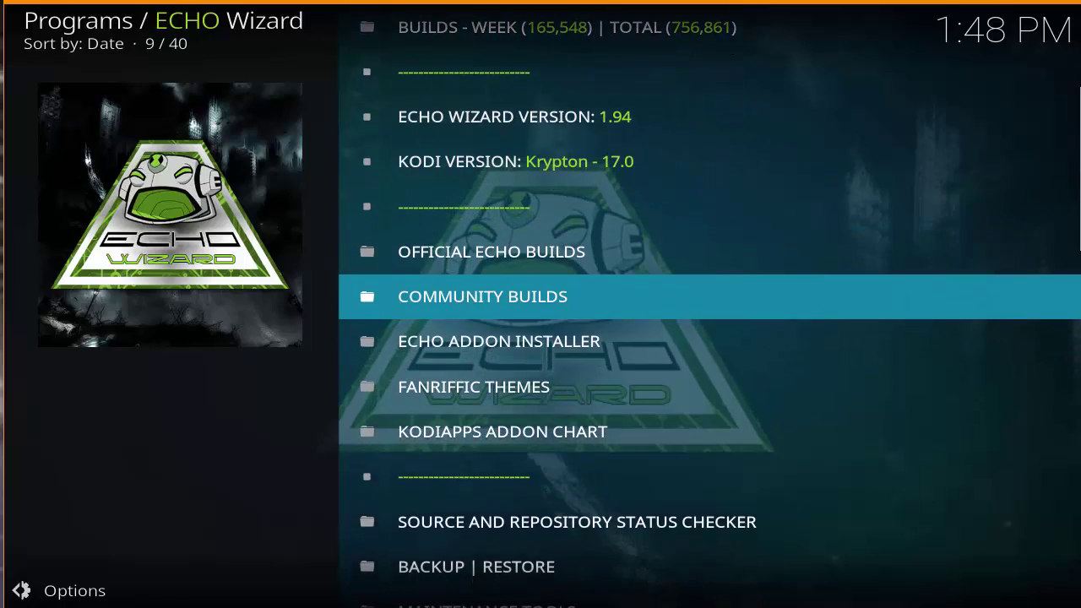
pyautogui.press('Return')
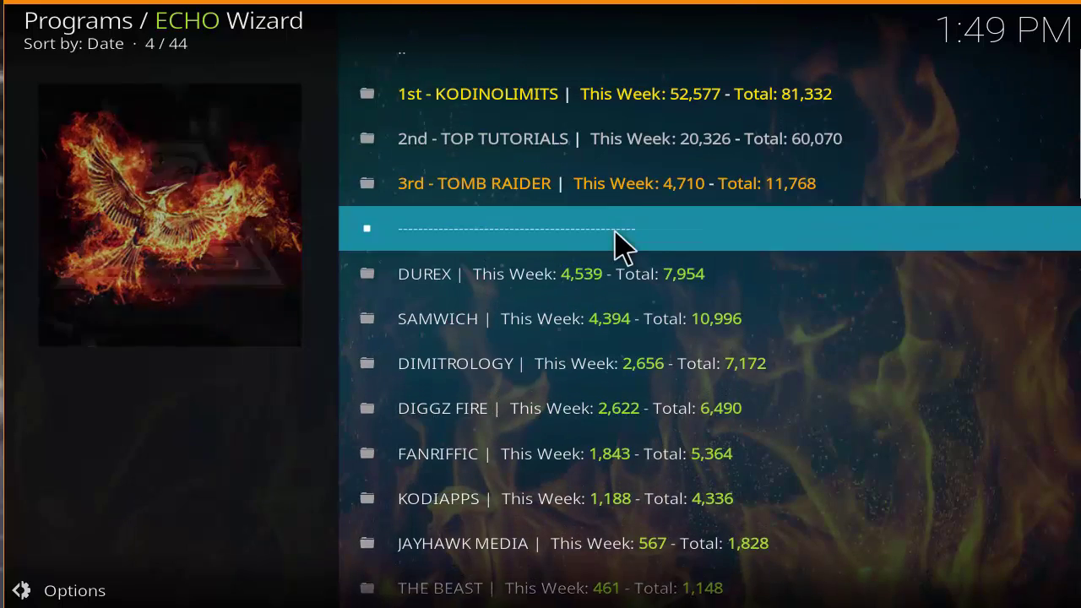
# Look over the ranked builds and open 1st - KODINOLIMITS.
pyautogui.press('Up')
pyautogui.press('Up')
pyautogui.press('Up')
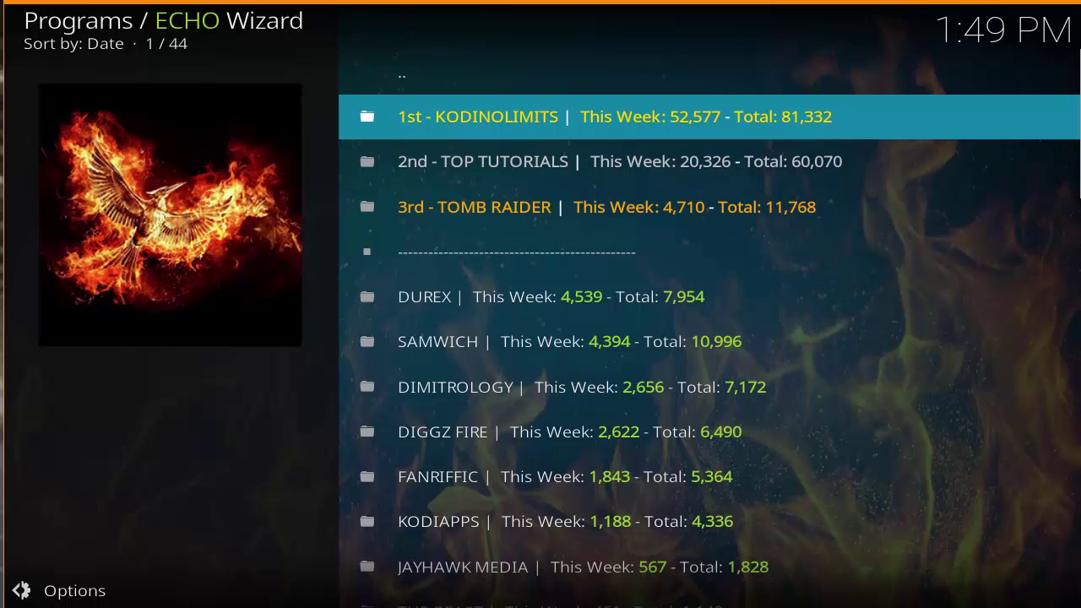
pyautogui.press('Down')
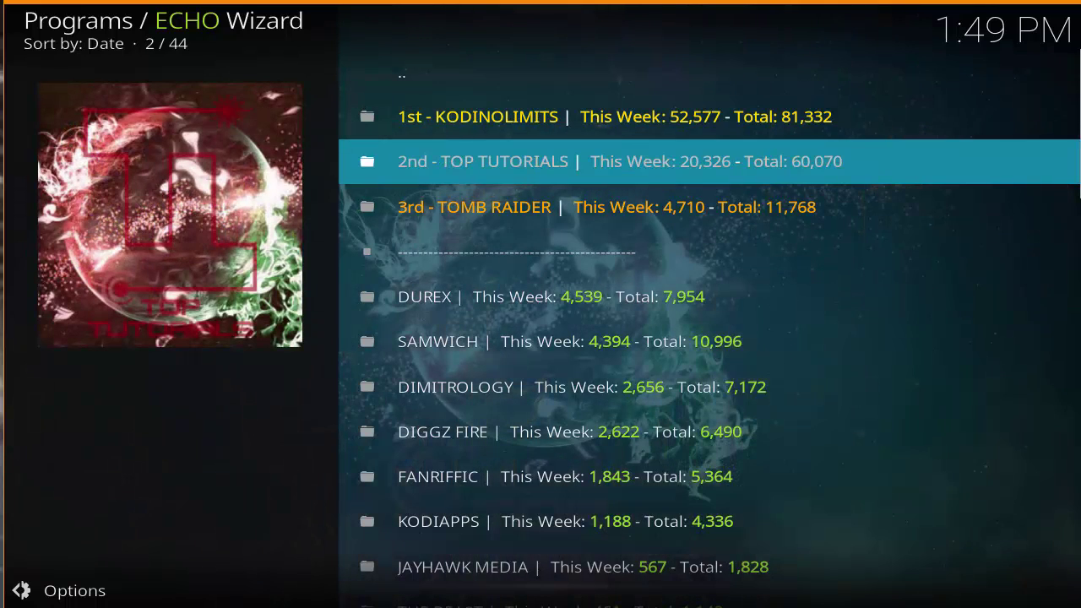
pyautogui.press('Down')
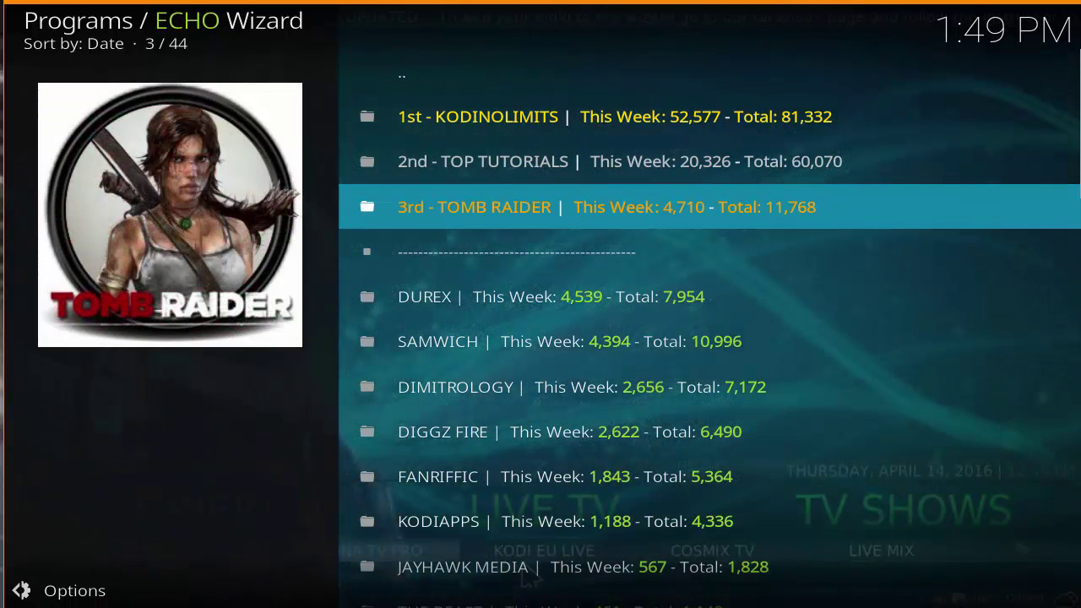
pyautogui.press('Down')
pyautogui.press('Down')
pyautogui.press('Down')
pyautogui.press('Down')
pyautogui.press('Down')
pyautogui.press('Down')
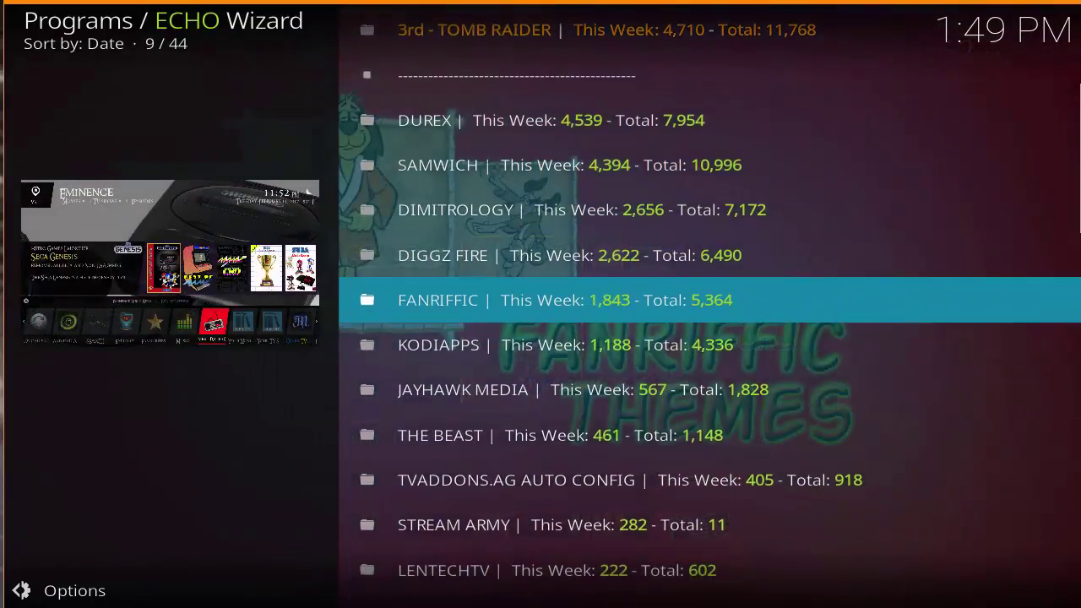
pyautogui.press('Up')
pyautogui.press('Up')
pyautogui.press('Up')
pyautogui.press('Up')
pyautogui.press('Up')
pyautogui.press('Up')
pyautogui.press('Up')
pyautogui.press('Up')
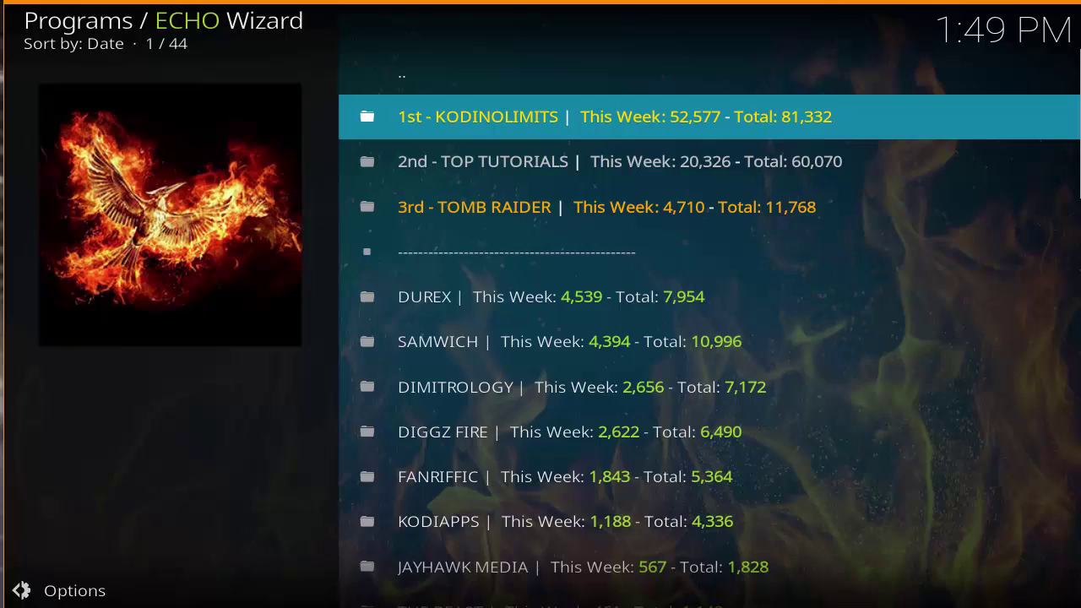
pyautogui.press('Return')
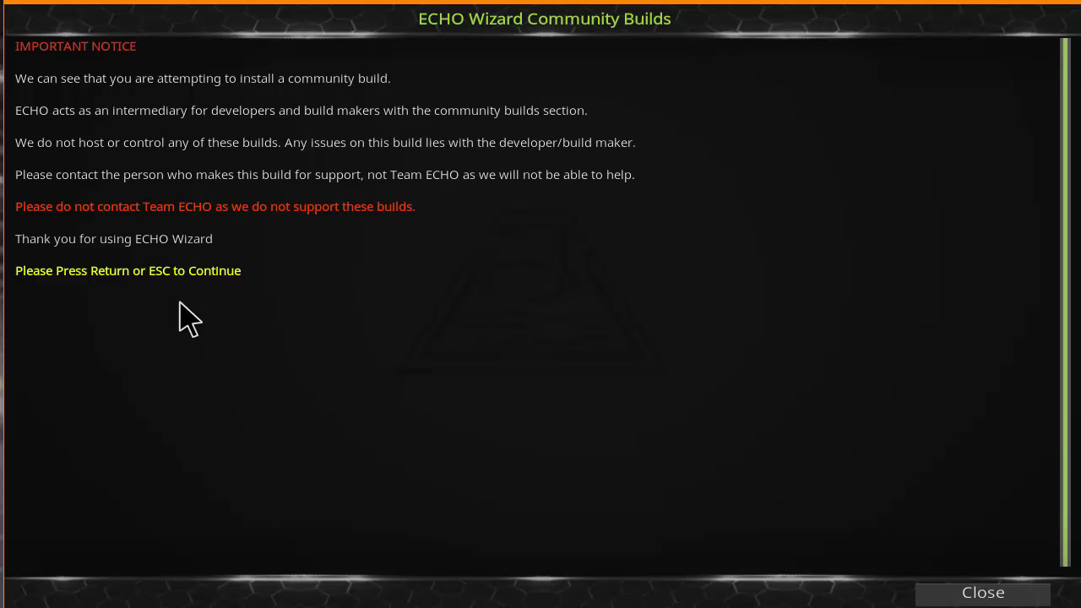
# Dismiss the notice and download the 1-No Limits Magic Krypton 17 (Adult) build.
pyautogui.press('Return')
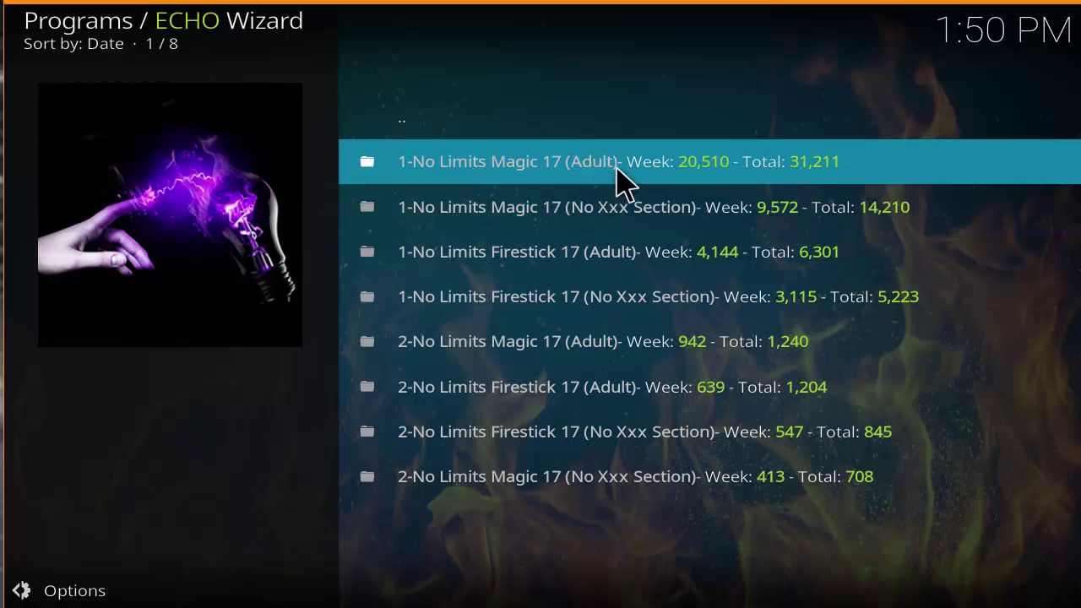
pyautogui.click(624, 180)
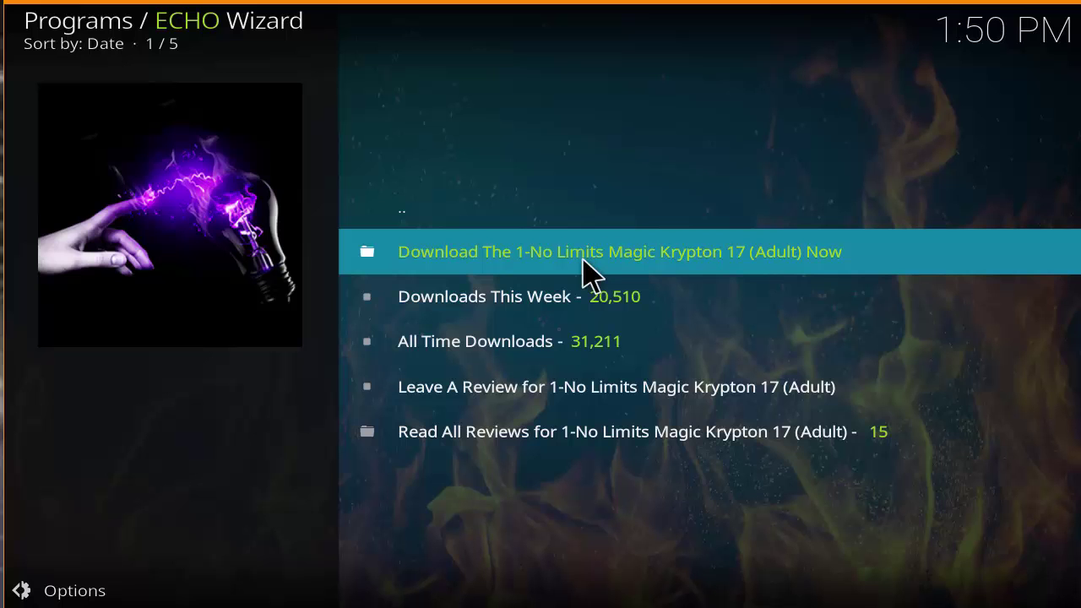
pyautogui.click(583, 261)
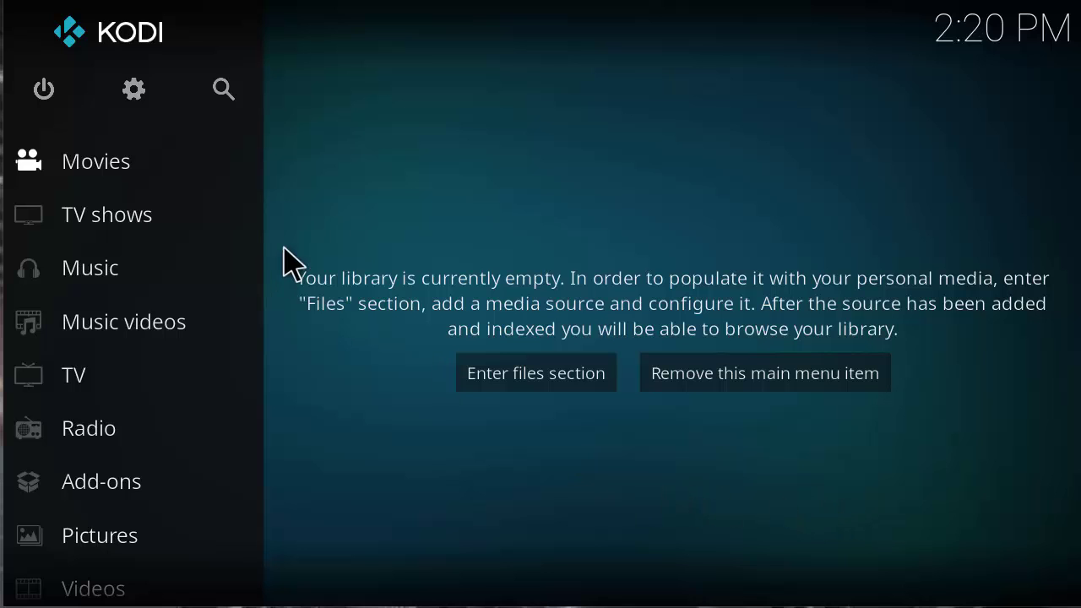
# Switch the interface skin from Estuary to Aeon Nox 5: SiLVO and keep it.
pyautogui.click(139, 99)
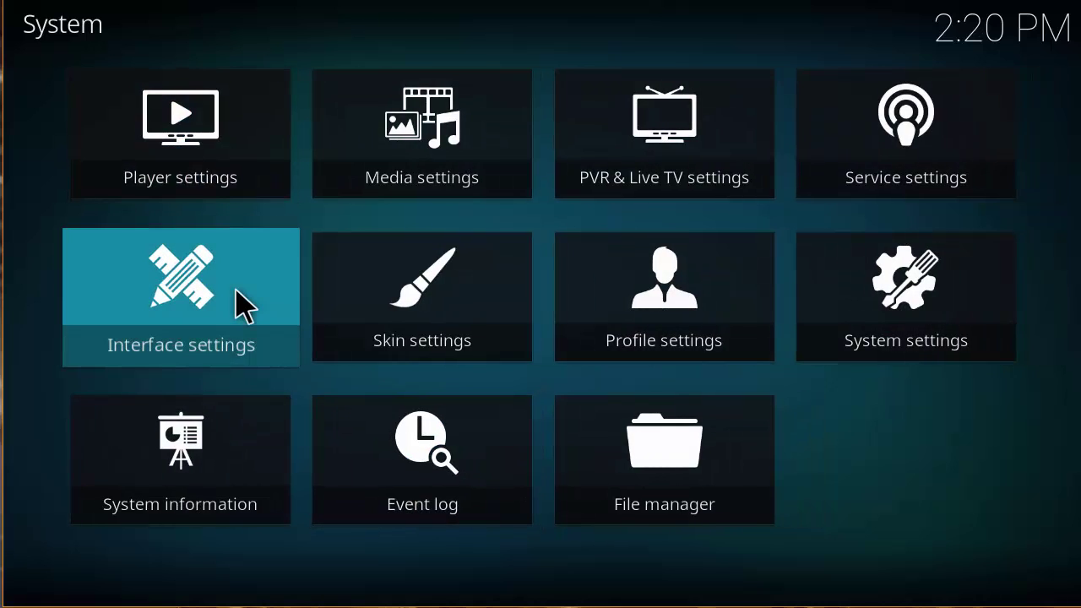
pyautogui.click(243, 306)
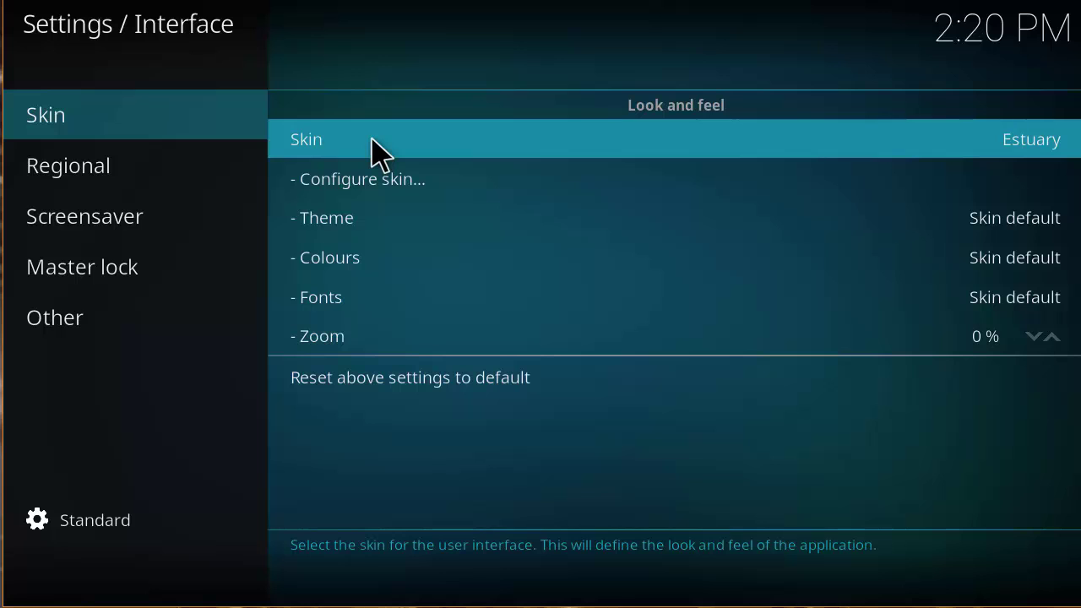
pyautogui.click(377, 152)
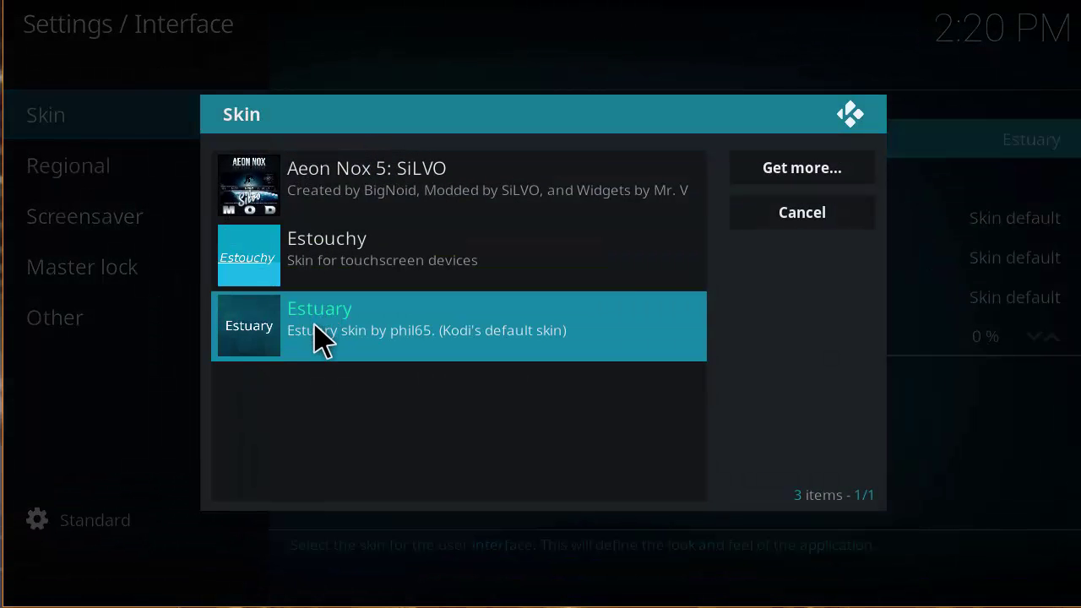
pyautogui.click(325, 207)
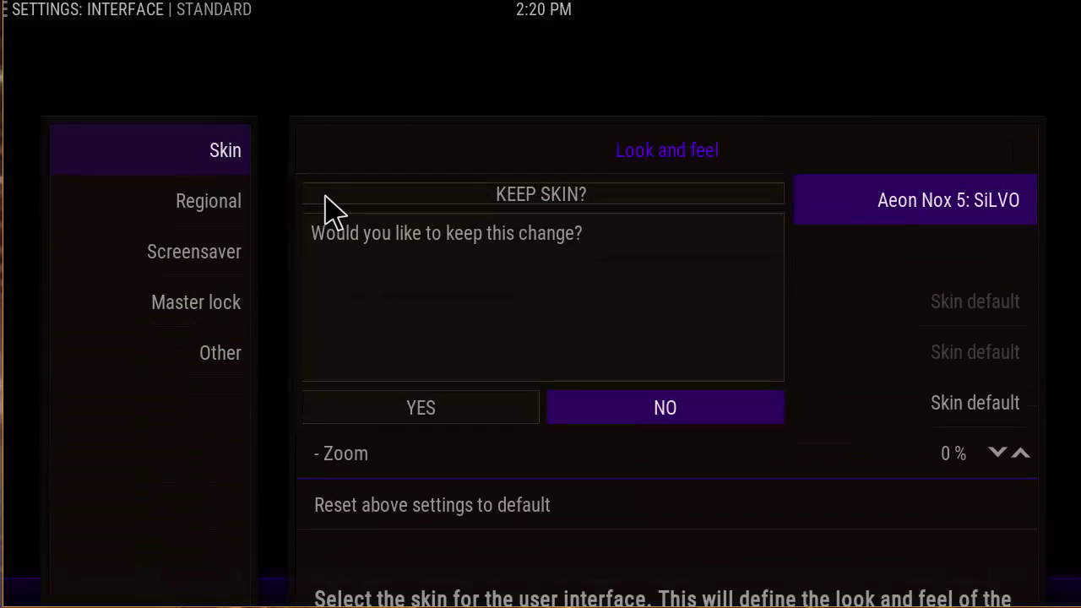
pyautogui.click(425, 408)
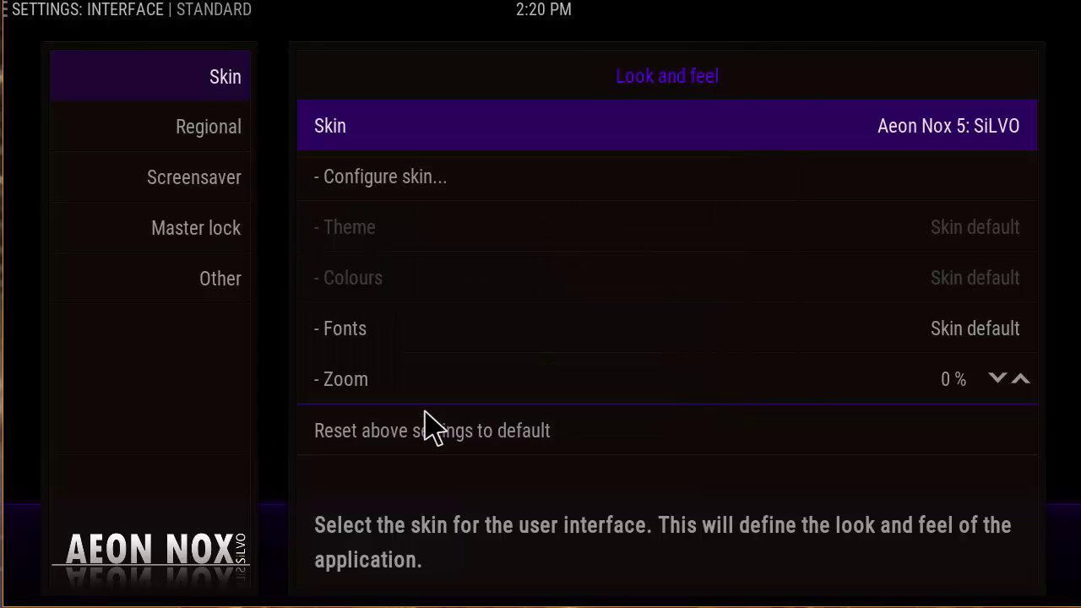